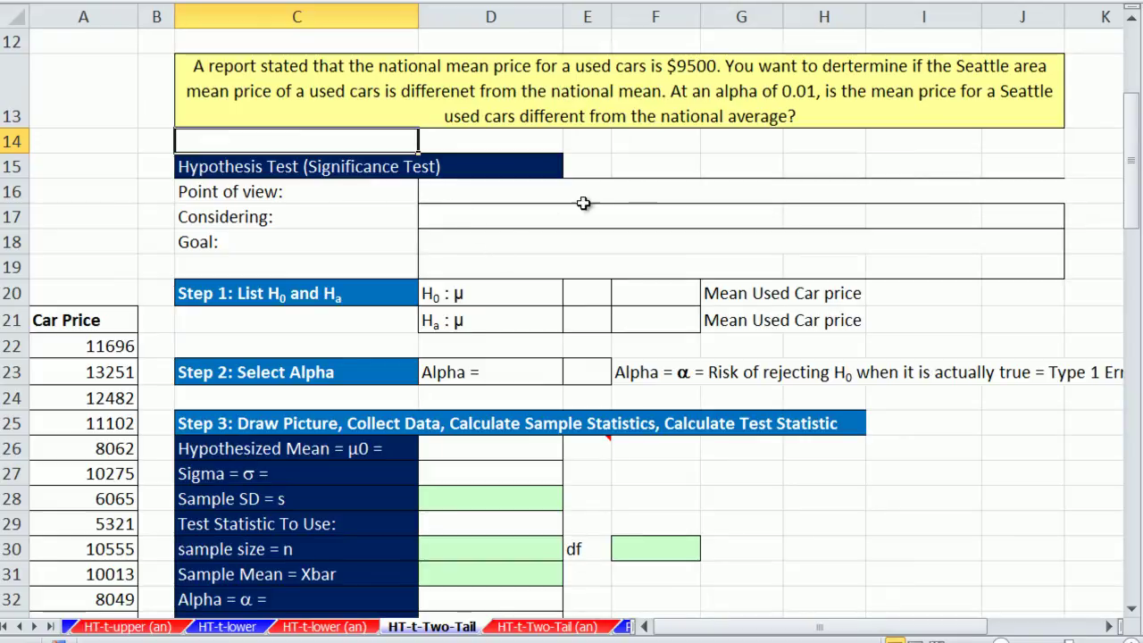
Step: Enter periods in the marker cells to reveal the Seattle researcher, used car population and goal text
{"action": "left_click", "coordinate": [587, 168]}
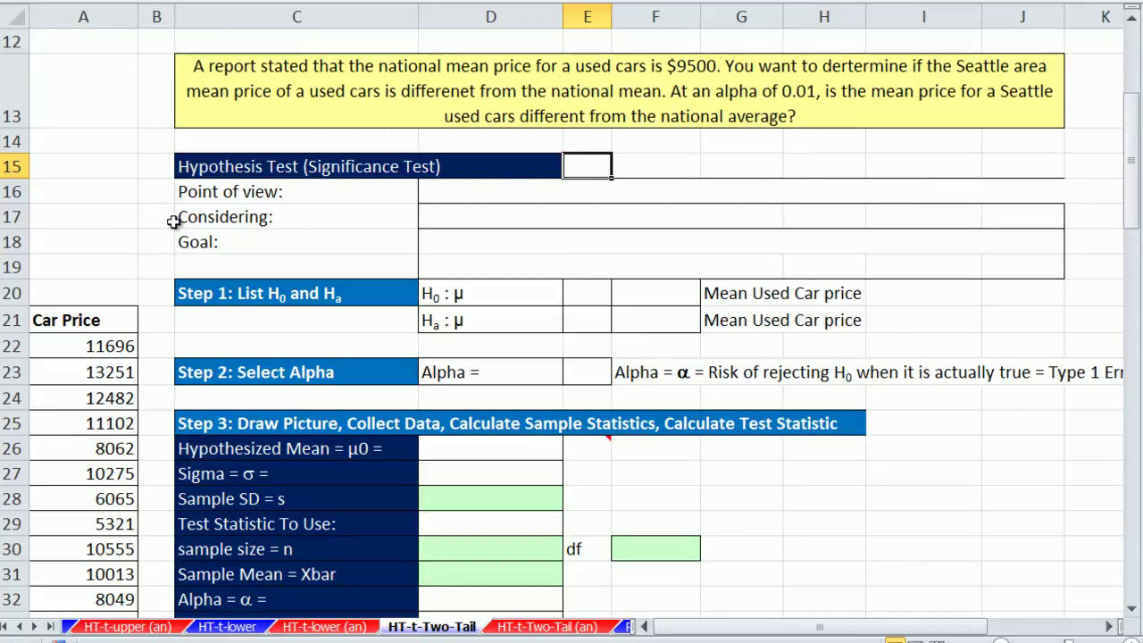
{"action": "left_click", "coordinate": [162, 192]}
{"action": "type", "text": "."}
{"action": "key", "text": "Return"}
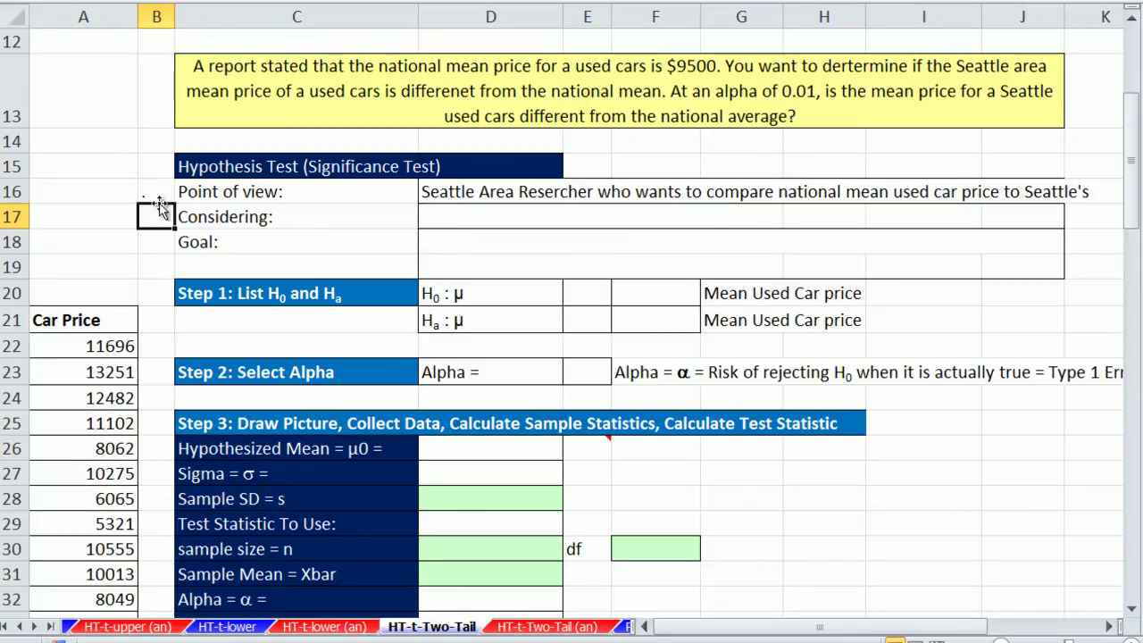
{"action": "type", "text": "."}
{"action": "key", "text": "Return"}
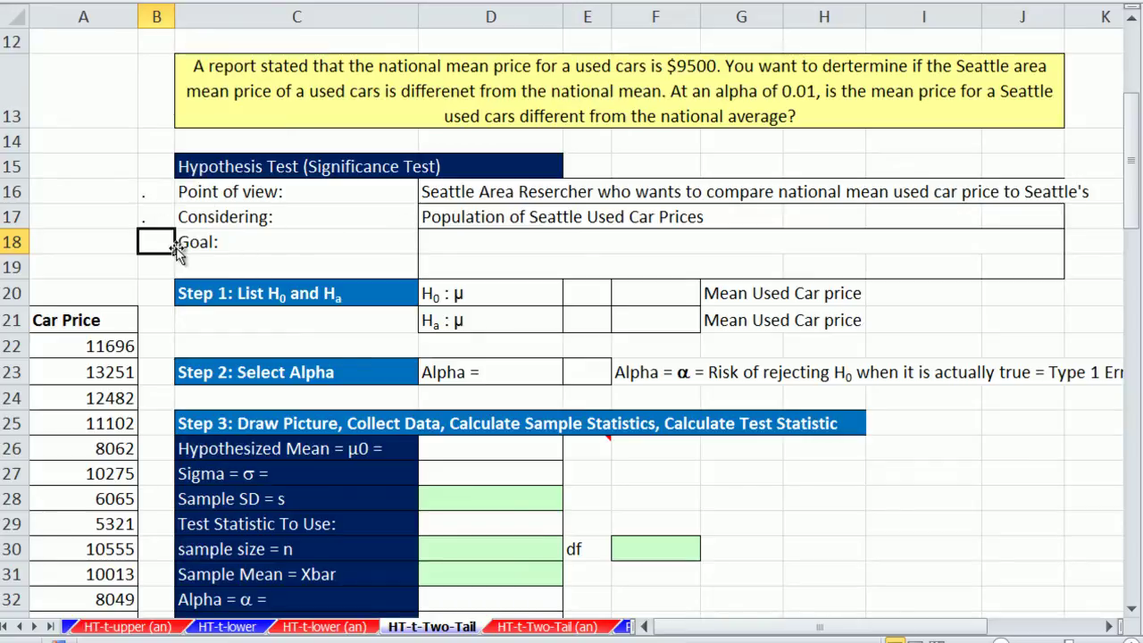
{"action": "type", "text": "."}
{"action": "key", "text": "Return"}
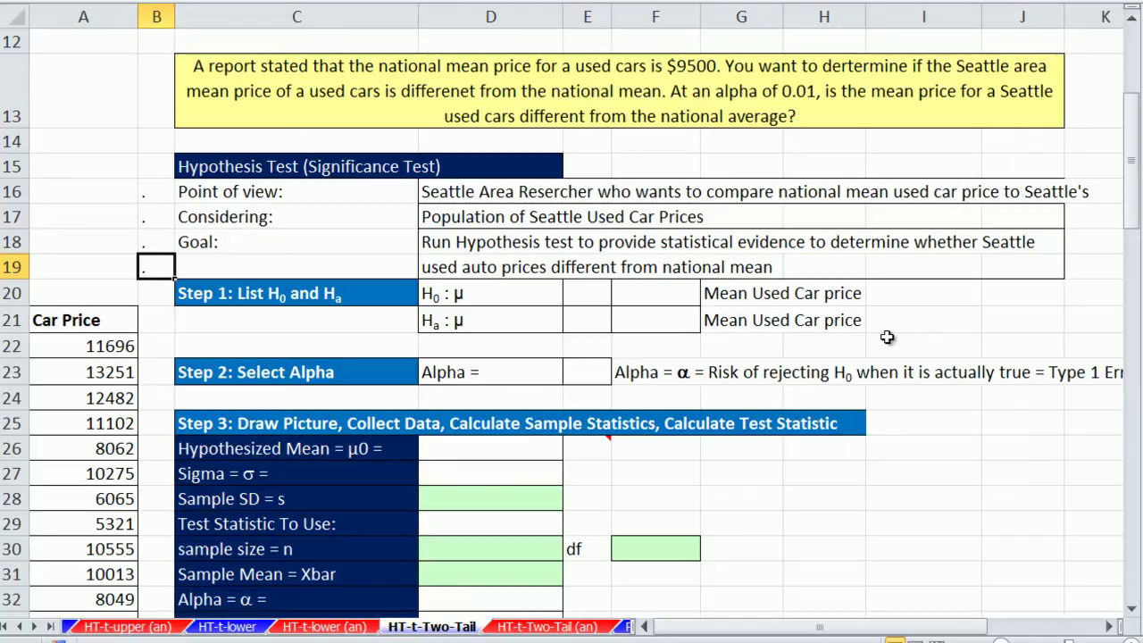
Step: Set the null hypothesis operator in E20 to =
{"action": "left_click", "coordinate": [498, 298]}
{"action": "left_click_drag", "start_coordinate": [590, 298], "coordinate": [652, 295]}
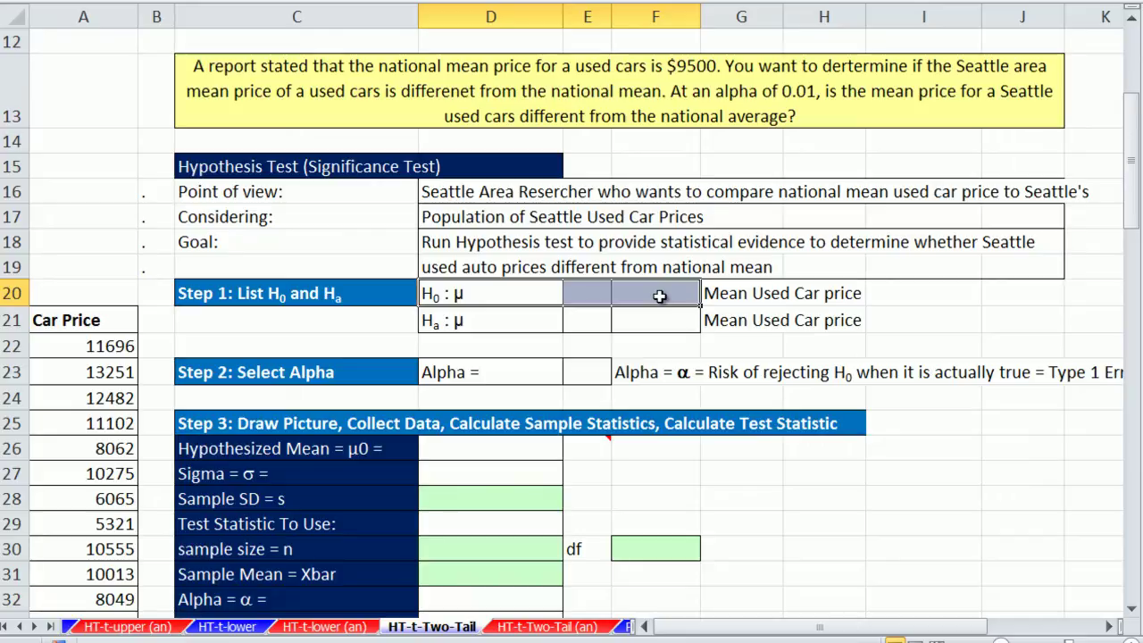
{"action": "left_click_drag", "start_coordinate": [478, 323], "coordinate": [661, 320]}
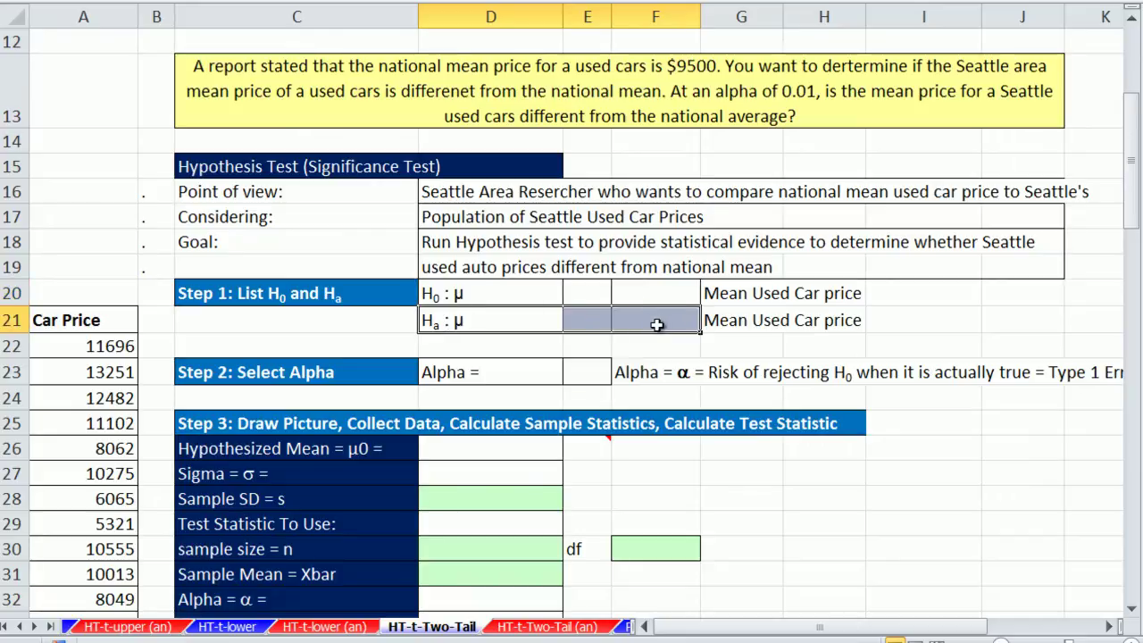
{"action": "left_click", "coordinate": [583, 322]}
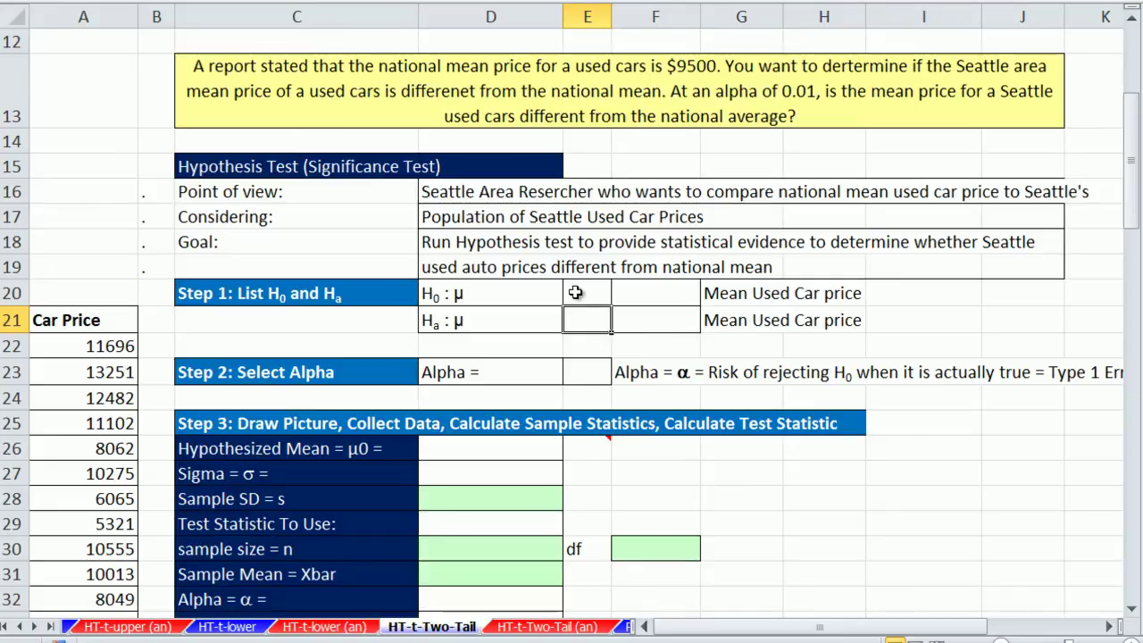
{"action": "left_click", "coordinate": [576, 292]}
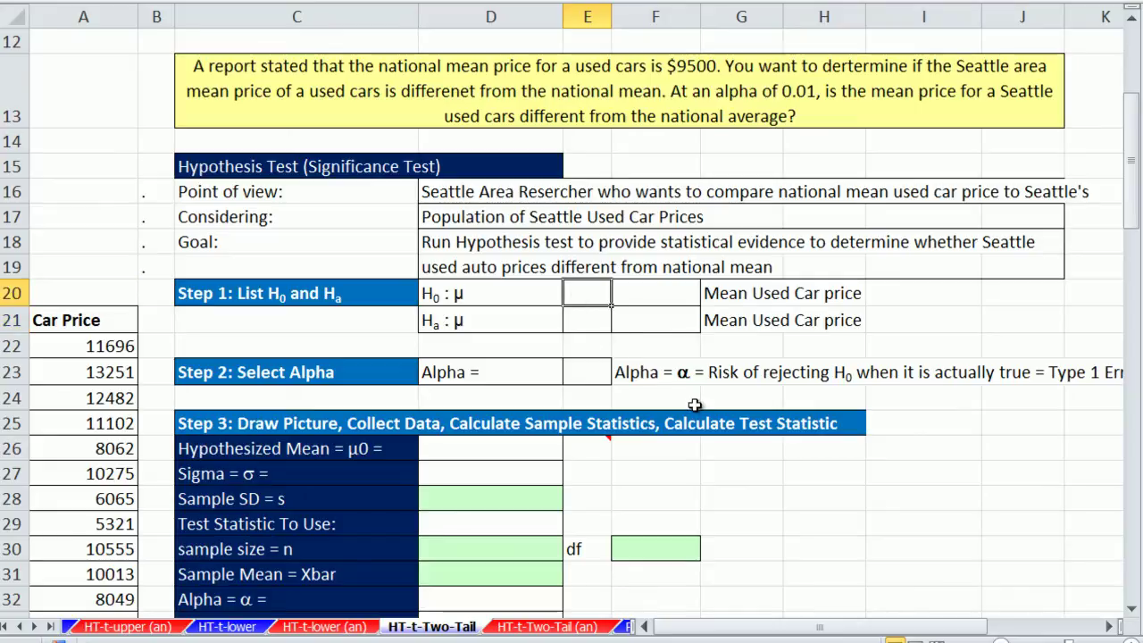
{"action": "key", "text": "F2"}
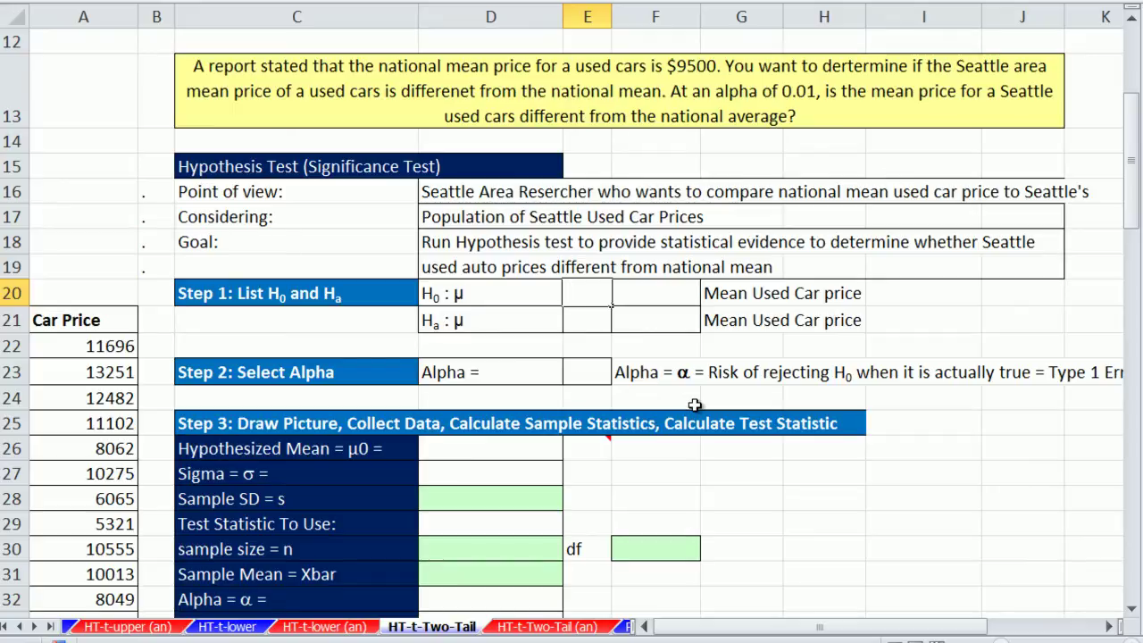
{"action": "type", "text": "="}
{"action": "key", "text": "Tab"}
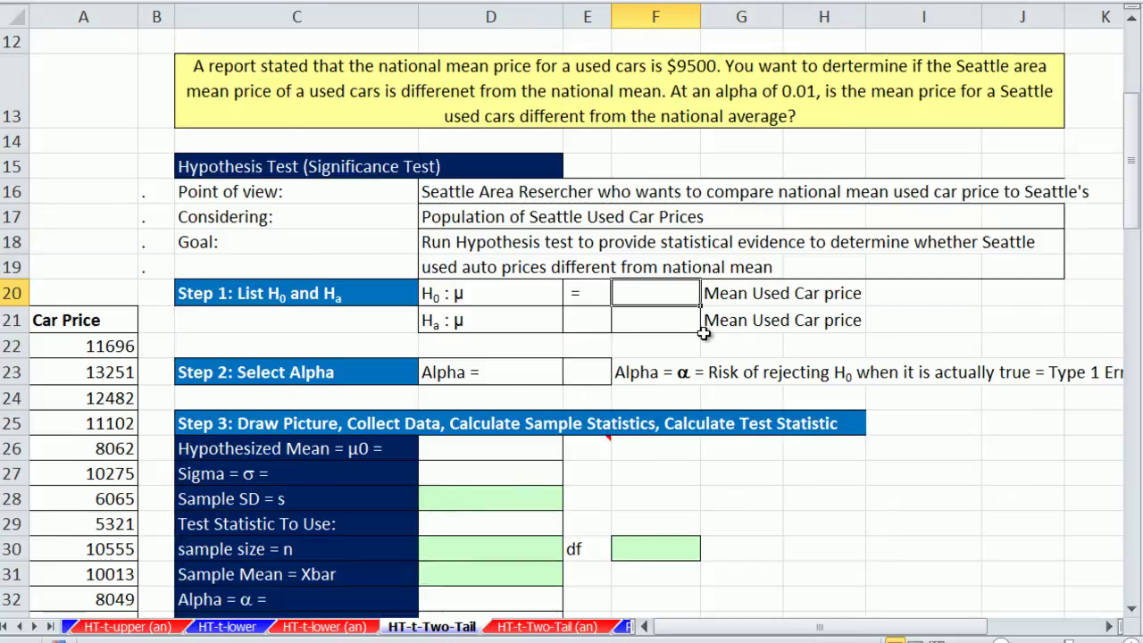
Step: Enter the hypothesized mean of $9,500 in D26 and link H0's value to it
{"action": "left_click", "coordinate": [526, 449]}
{"action": "type", "text": "9500"}
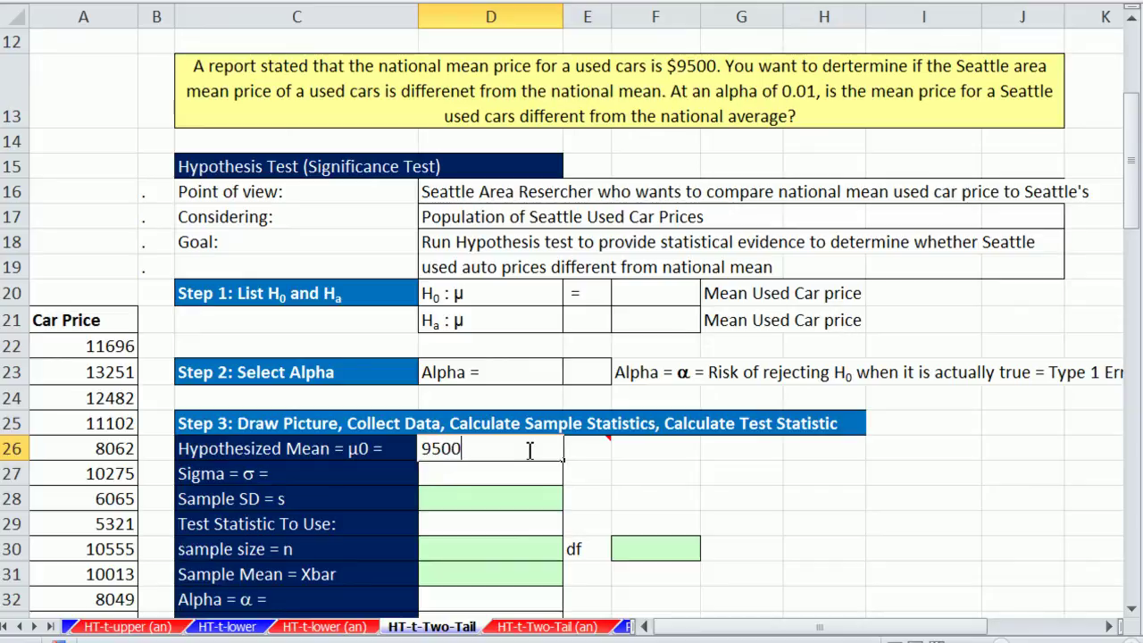
{"action": "key", "text": "ctrl+Return"}
{"action": "left_click", "coordinate": [679, 291]}
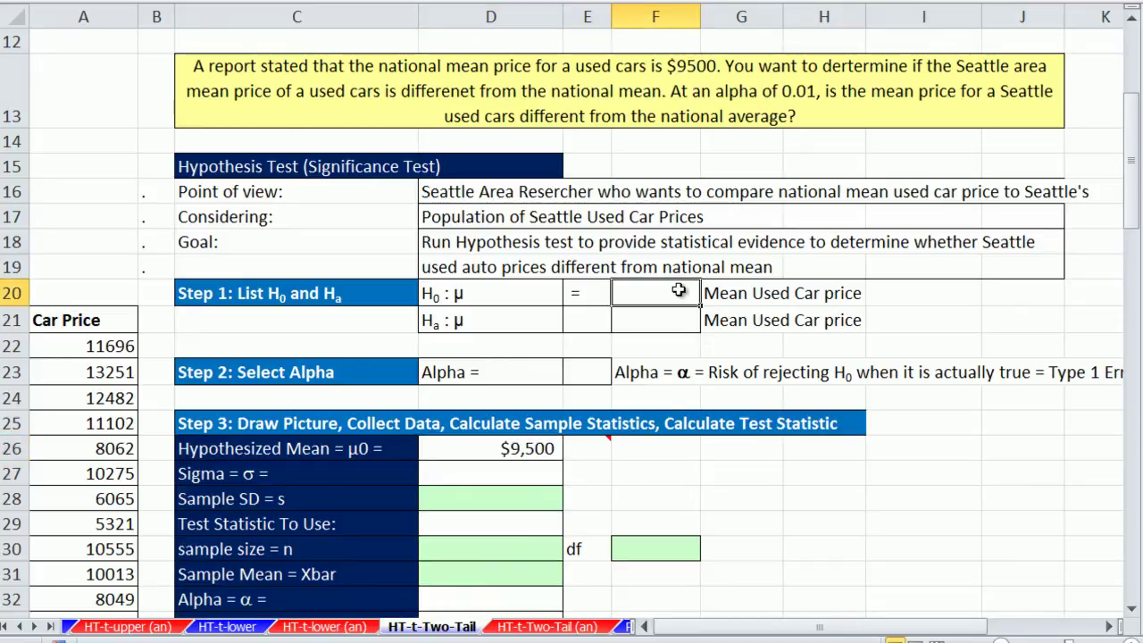
{"action": "type", "text": "="}
{"action": "left_click", "coordinate": [536, 443]}
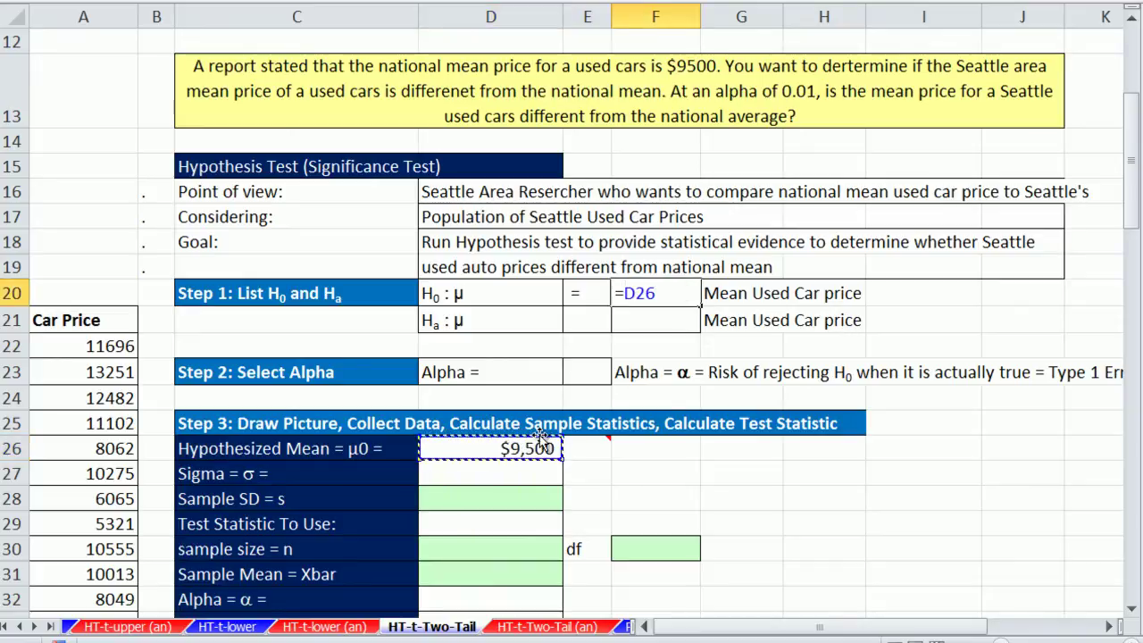
{"action": "key", "text": "Return"}
Step: Make the alternative hypothesis read μ <> $9,500, linked to D26
{"action": "left_click", "coordinate": [588, 329]}
{"action": "key", "text": "F2"}
{"action": "type", "text": "<>"}
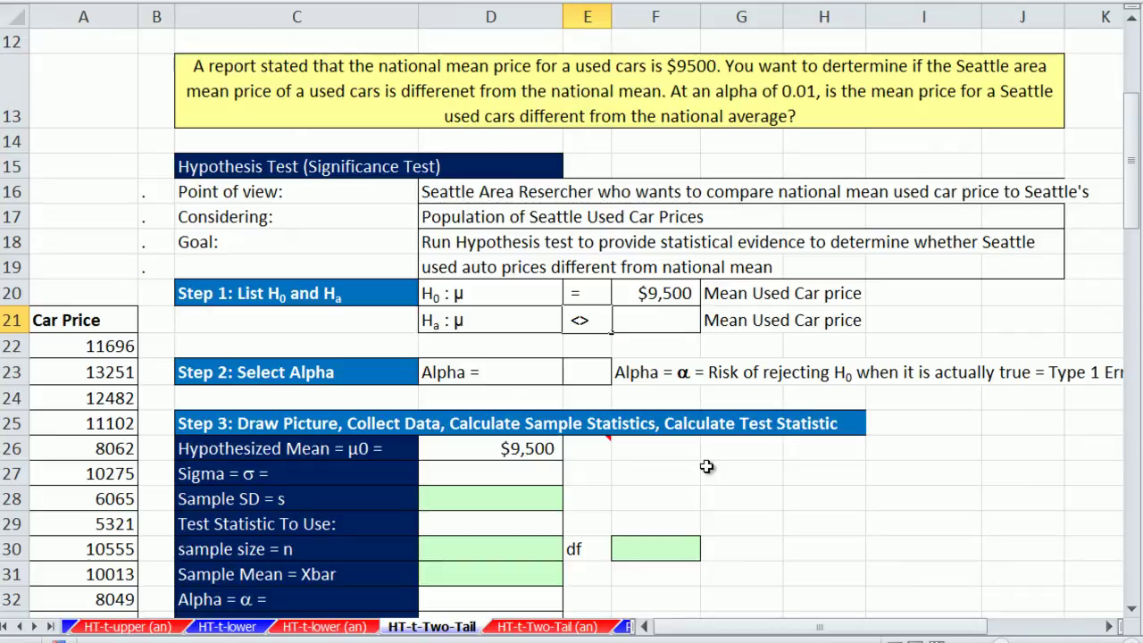
{"action": "key", "text": "Tab"}
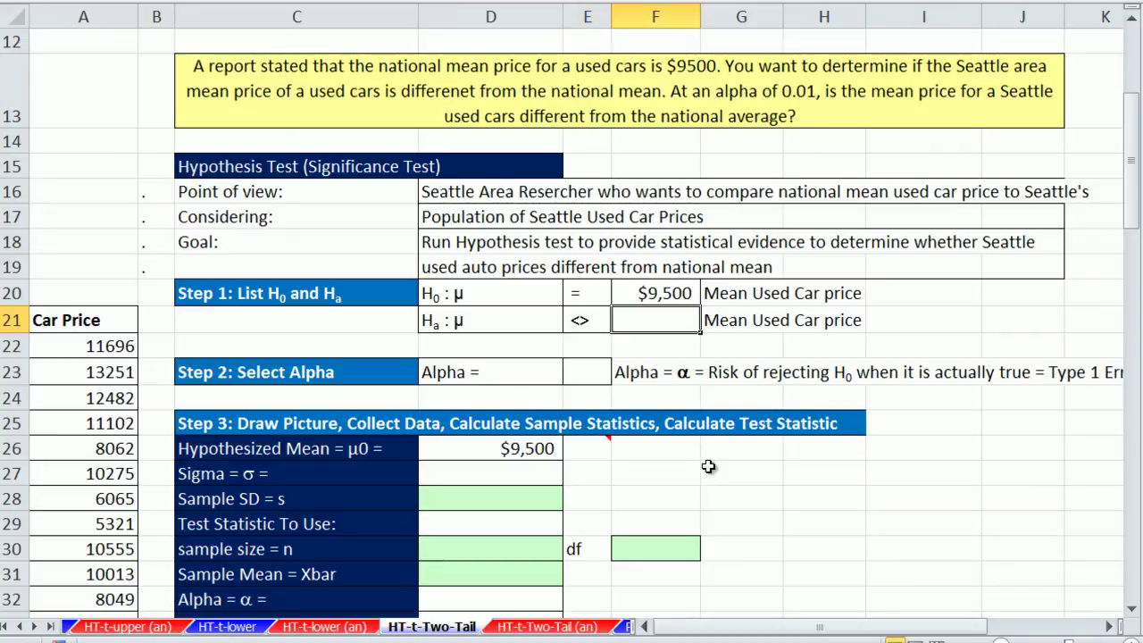
{"action": "type", "text": "="}
{"action": "left_click", "coordinate": [524, 449]}
{"action": "key", "text": "ctrl+Return"}
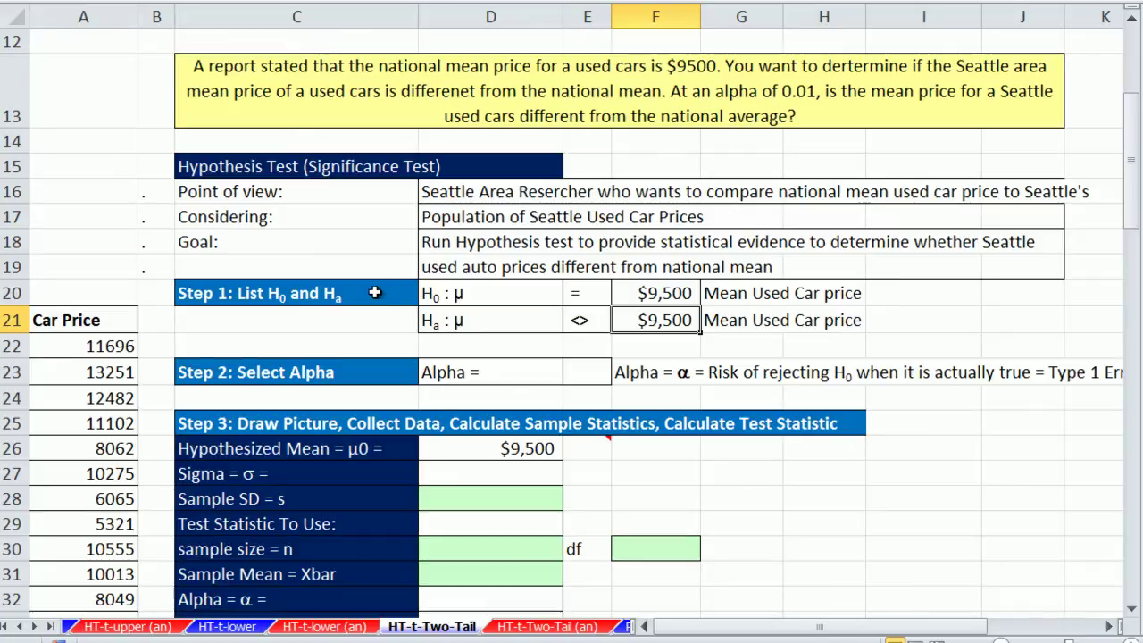
Step: Set the significance level alpha to 0.01
{"action": "left_click_drag", "start_coordinate": [420, 295], "coordinate": [661, 297]}
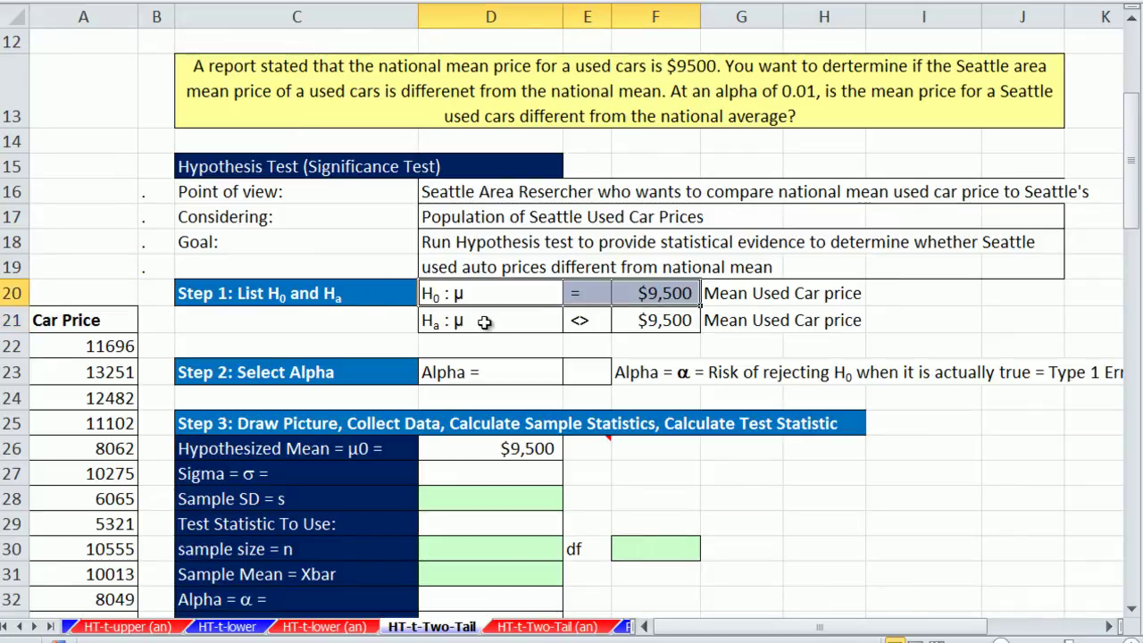
{"action": "left_click_drag", "start_coordinate": [474, 323], "coordinate": [655, 326]}
{"action": "left_click", "coordinate": [592, 377]}
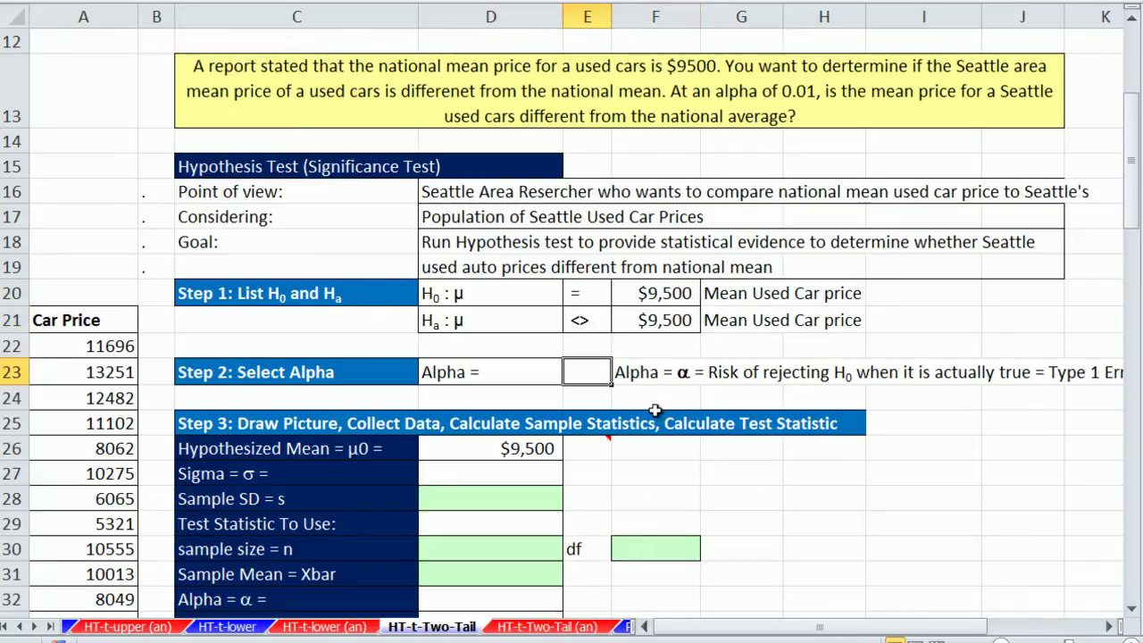
{"action": "type", "text": ".01"}
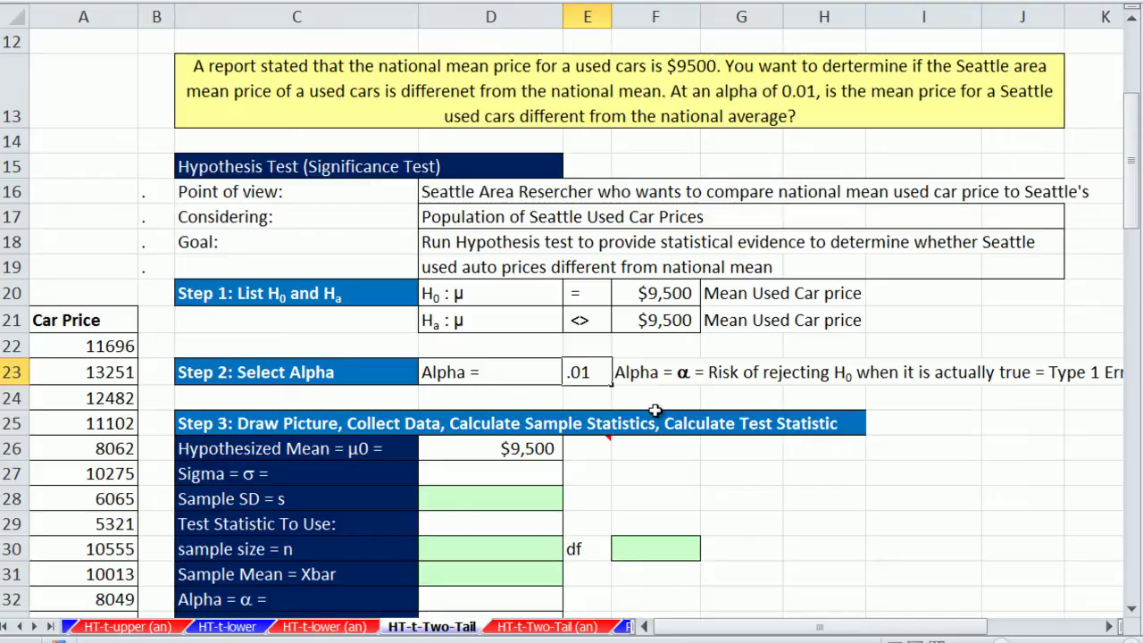
{"action": "key", "text": "Return"}
Step: Mark sigma as NA and set the test statistic to t
{"action": "left_click", "coordinate": [856, 468]}
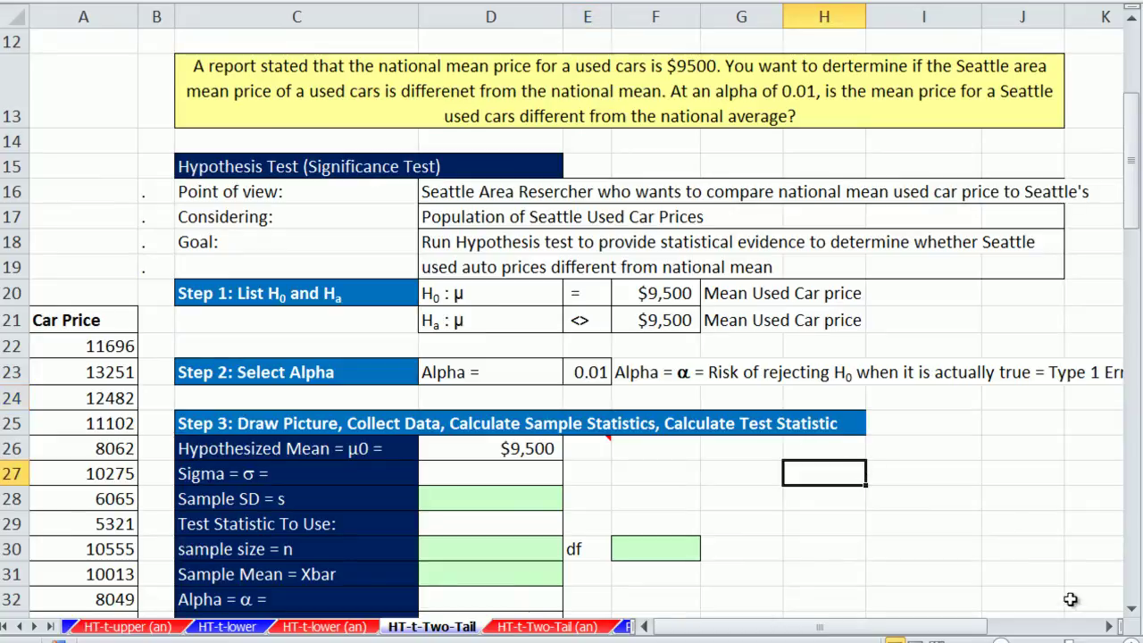
{"action": "scroll", "coordinate": [594, 357], "scroll_direction": "down", "scroll_amount": 1}
{"action": "scroll", "coordinate": [595, 357], "scroll_direction": "down", "scroll_amount": 2}
{"action": "scroll", "coordinate": [594, 358], "scroll_direction": "down", "scroll_amount": 1}
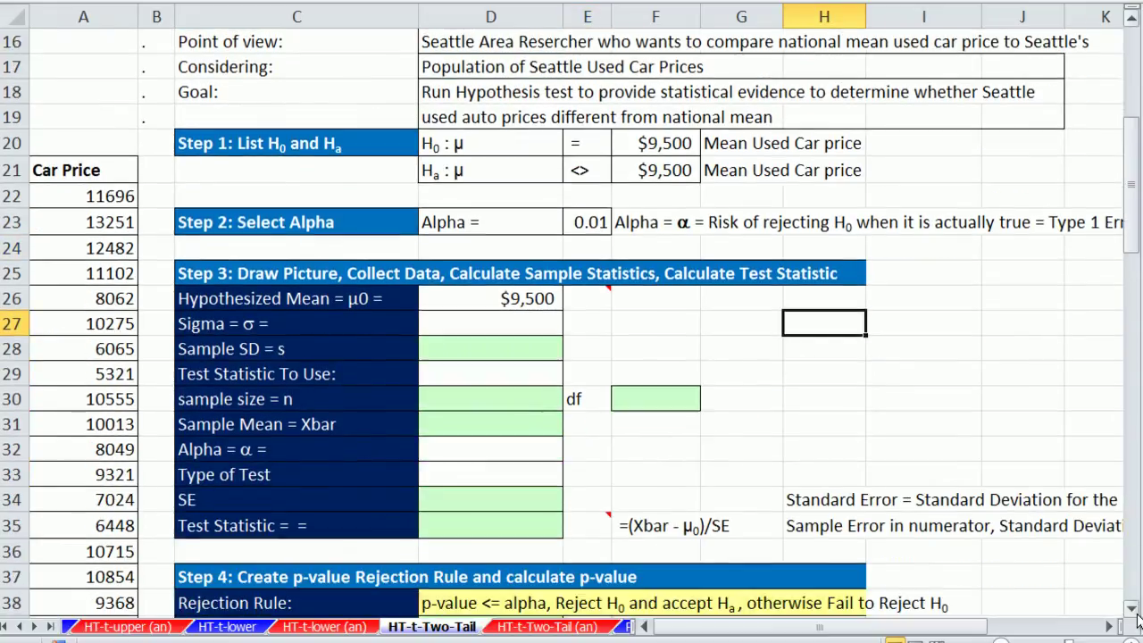
{"action": "left_click", "coordinate": [470, 326]}
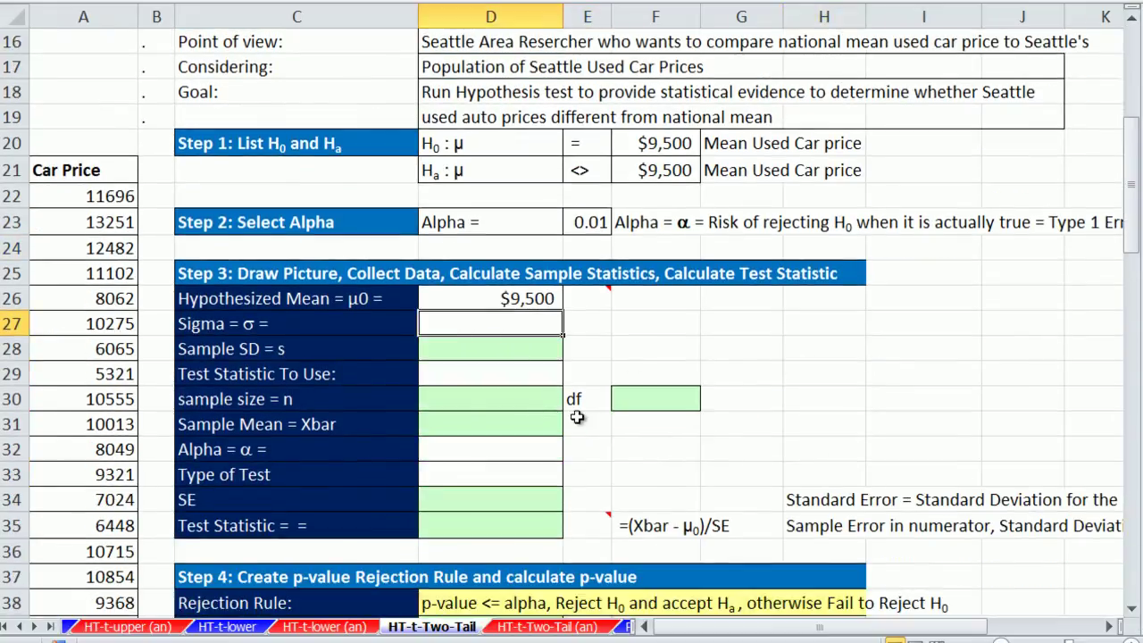
{"action": "type", "text": "NA"}
{"action": "key", "text": "Return"}
{"action": "key", "text": "Return"}
{"action": "type", "text": "t"}
{"action": "key", "text": "ctrl+Return"}
{"action": "key", "text": "Return"}
Step: Compute the sample standard deviation with =STDEV.S(A22:A96), giving 2405.902209
{"action": "left_click", "coordinate": [461, 347]}
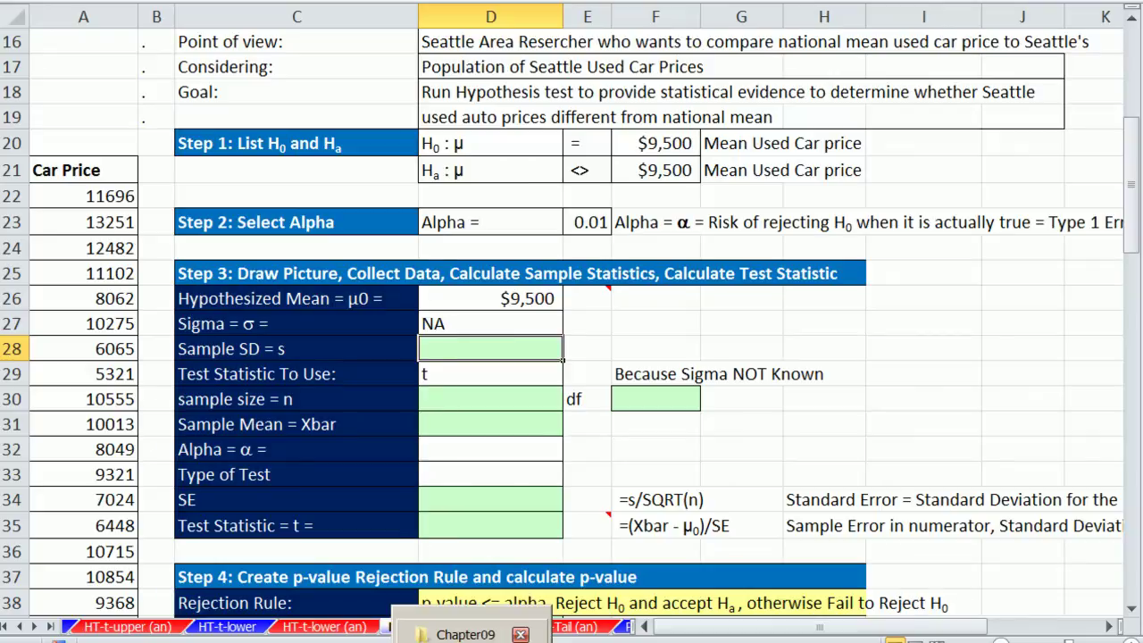
{"action": "type", "text": "=s"}
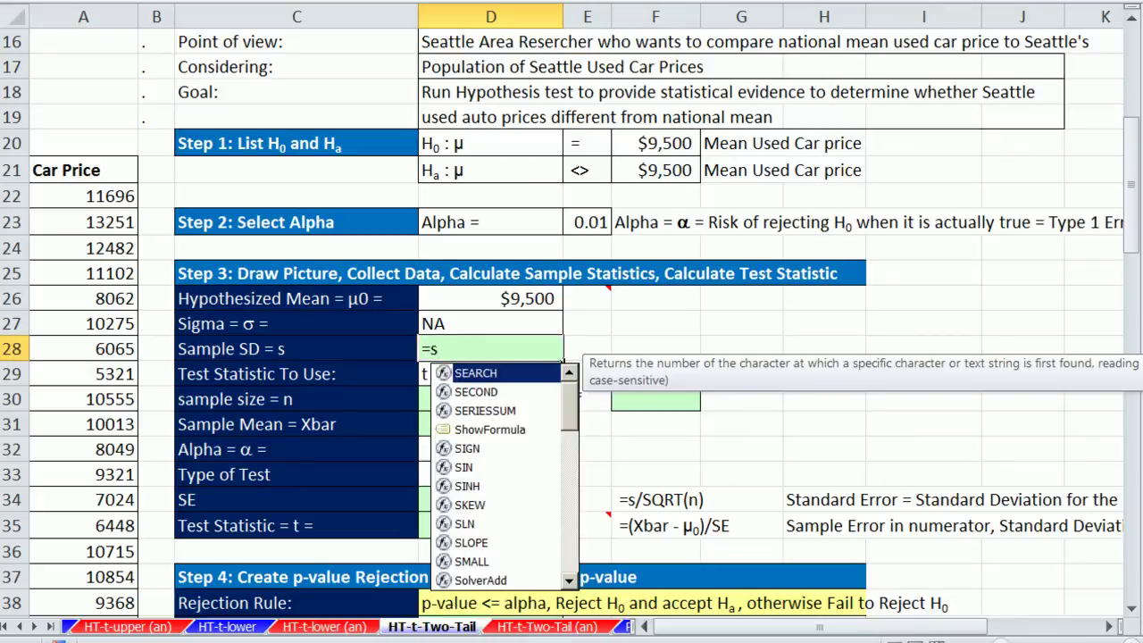
{"action": "type", "text": "tdev"}
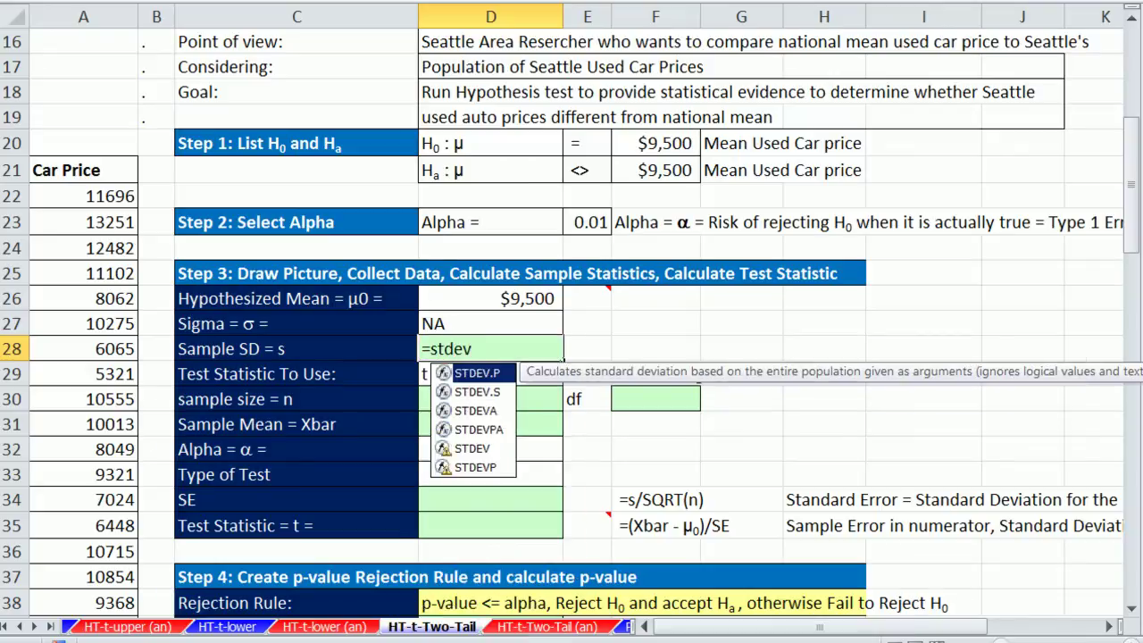
{"action": "key", "text": "Down"}
{"action": "key", "text": "Tab"}
{"action": "left_click", "coordinate": [90, 191]}
{"action": "key", "text": "ctrl+shift+Down"}
{"action": "key", "text": "shift+Return"}
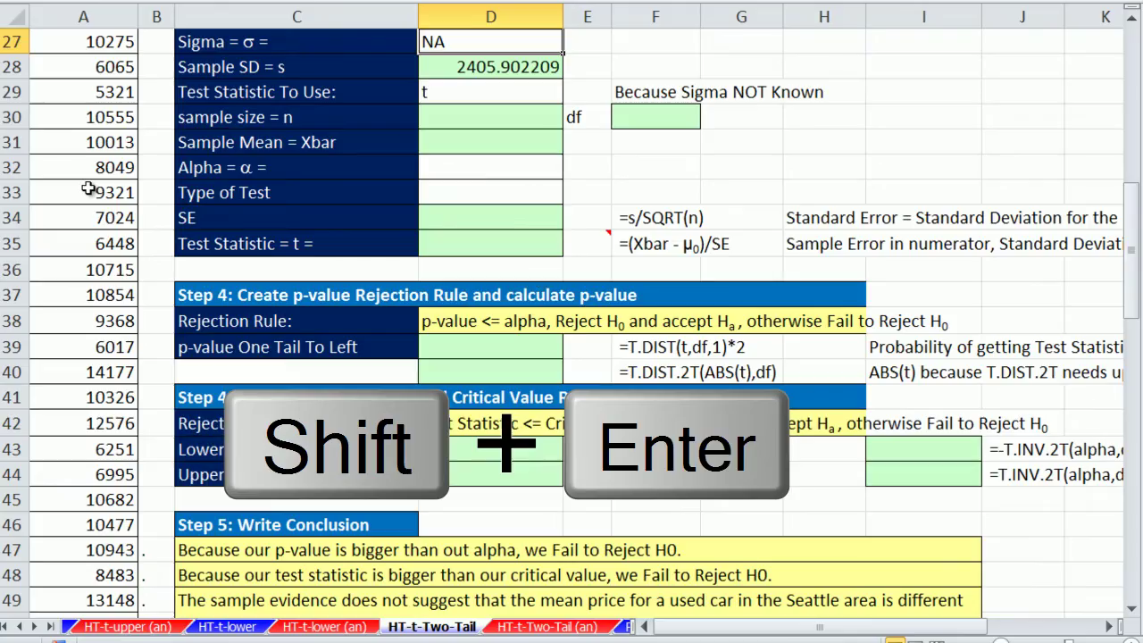
{"action": "scroll", "coordinate": [539, 281], "scroll_direction": "up", "scroll_amount": 2}
{"action": "scroll", "coordinate": [540, 284], "scroll_direction": "up", "scroll_amount": 1}
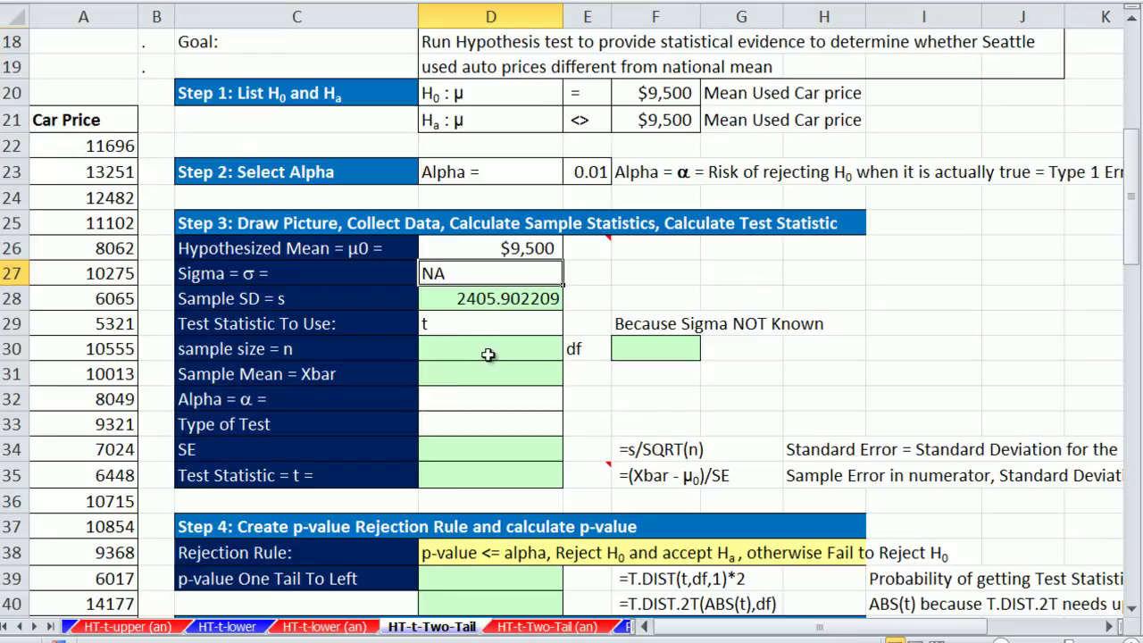
Step: Compute the sample size with =COUNT(A22:A96), giving 75
{"action": "left_click", "coordinate": [488, 354]}
{"action": "type", "text": "=cou"}
{"action": "key", "text": "Tab"}
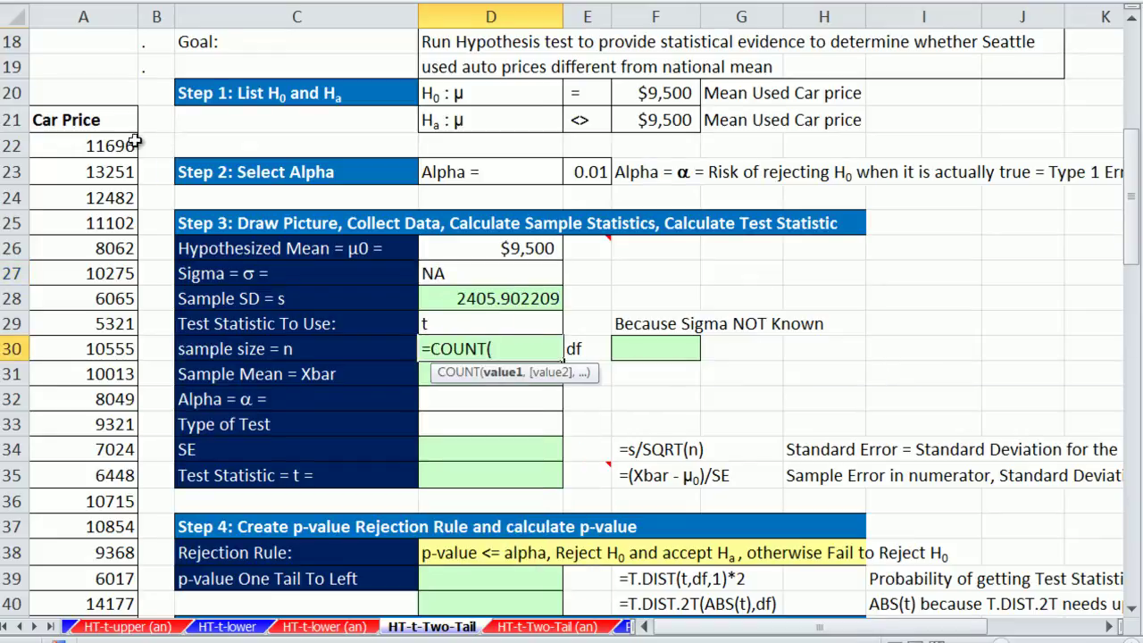
{"action": "left_click", "coordinate": [110, 146]}
{"action": "key", "text": "ctrl+shift+Down"}
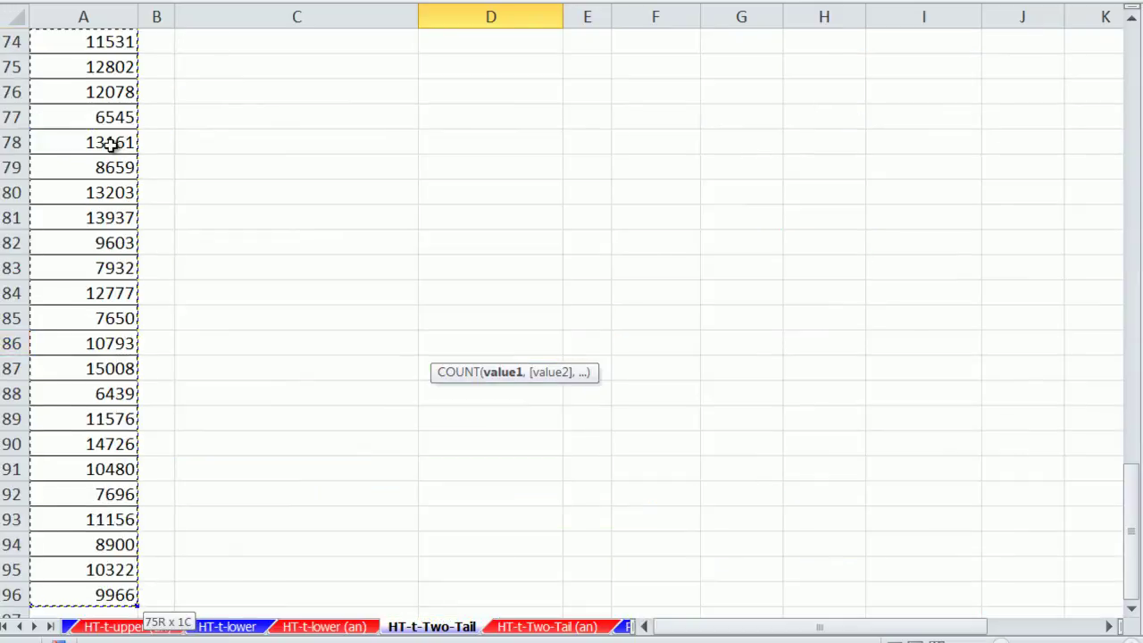
{"action": "key", "text": "Return"}
{"action": "scroll", "coordinate": [389, 228], "scroll_direction": "up", "scroll_amount": 2}
{"action": "scroll", "coordinate": [446, 285], "scroll_direction": "up", "scroll_amount": 1}
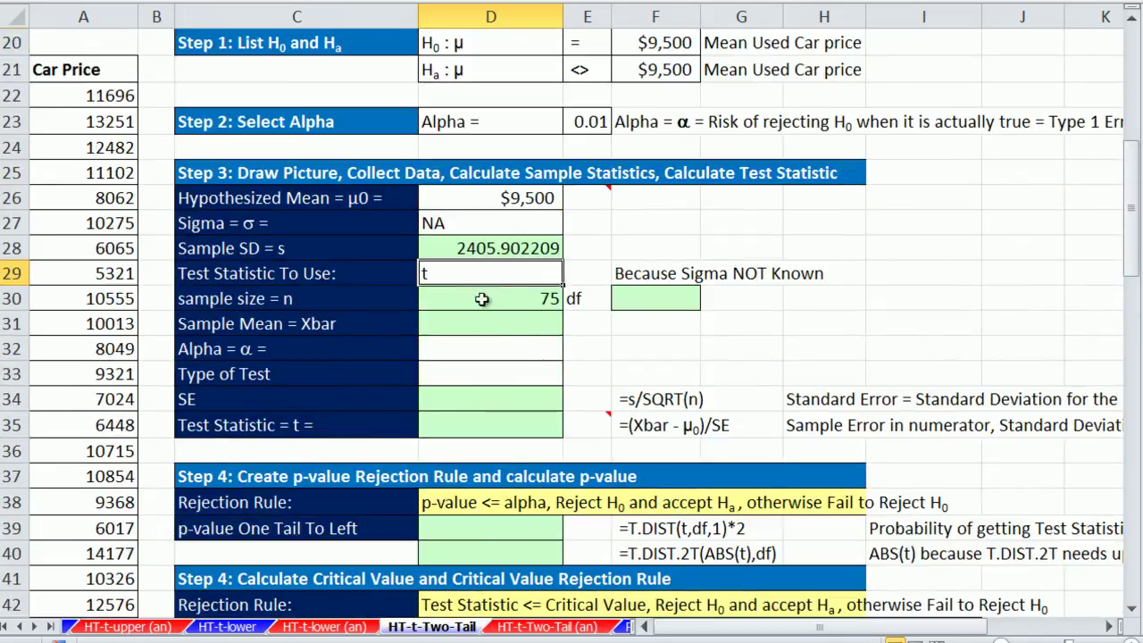
{"action": "left_click", "coordinate": [643, 304]}
Step: Set degrees of freedom in F30 to =D30-1, giving 74
{"action": "type", "text": "="}
{"action": "left_click", "coordinate": [514, 301]}
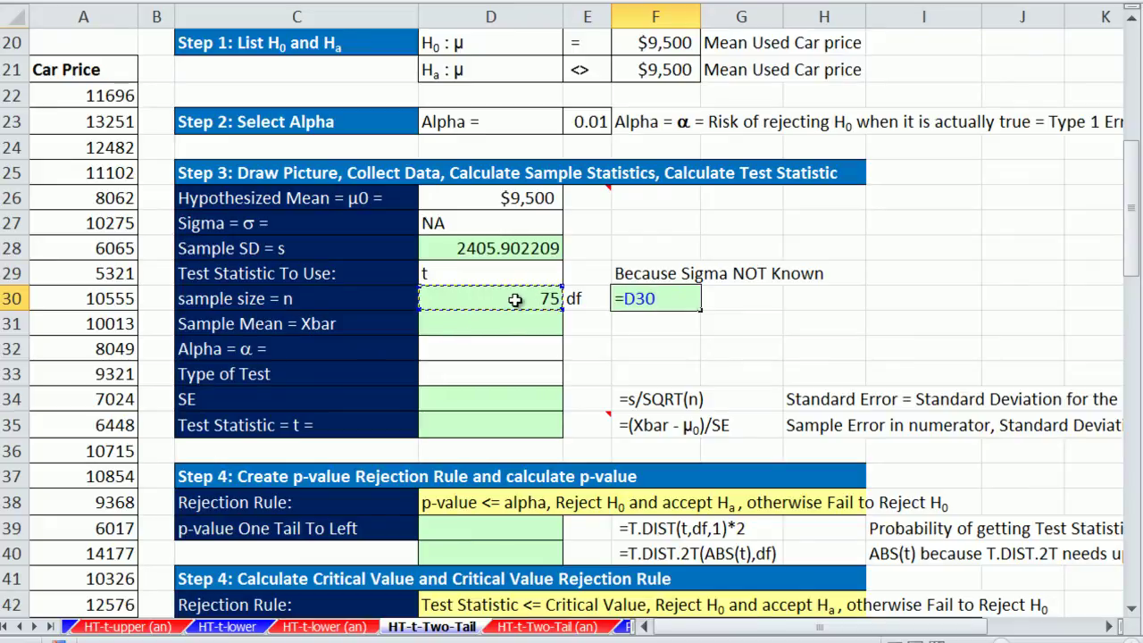
{"action": "type", "text": "-"}
{"action": "key", "text": "Return"}
Step: Compute the sample mean with =AVERAGE(A22:A96), giving 9922.546667
{"action": "left_click", "coordinate": [474, 325]}
{"action": "type", "text": "=aver"}
{"action": "key", "text": "Tab"}
{"action": "left_click", "coordinate": [111, 95]}
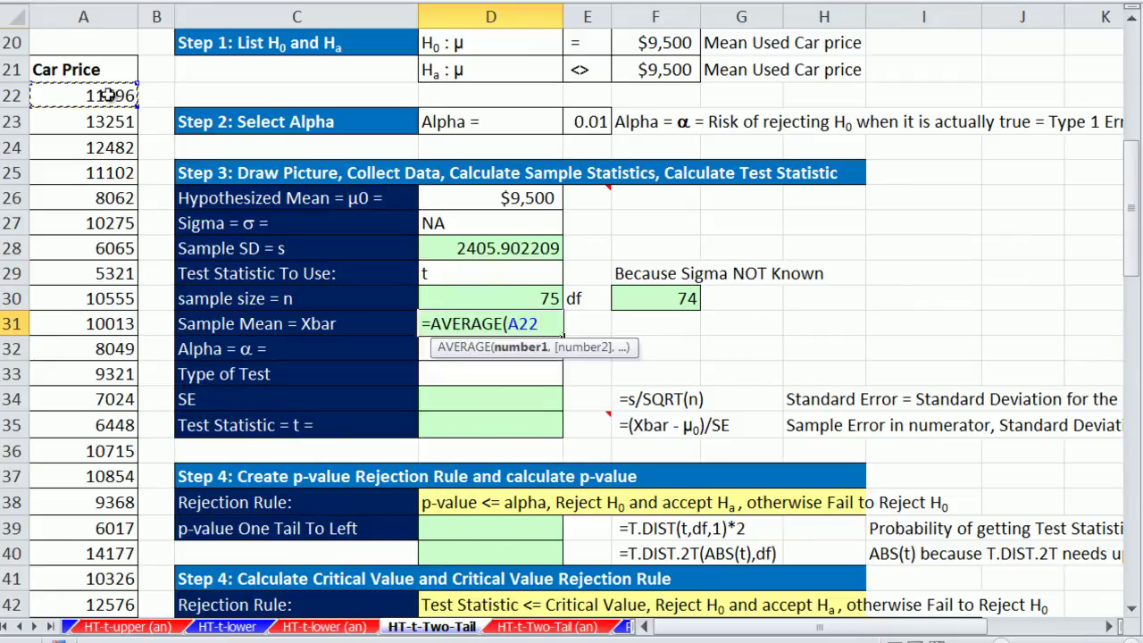
{"action": "key", "text": "ctrl+shift+Down"}
{"action": "key", "text": "Return"}
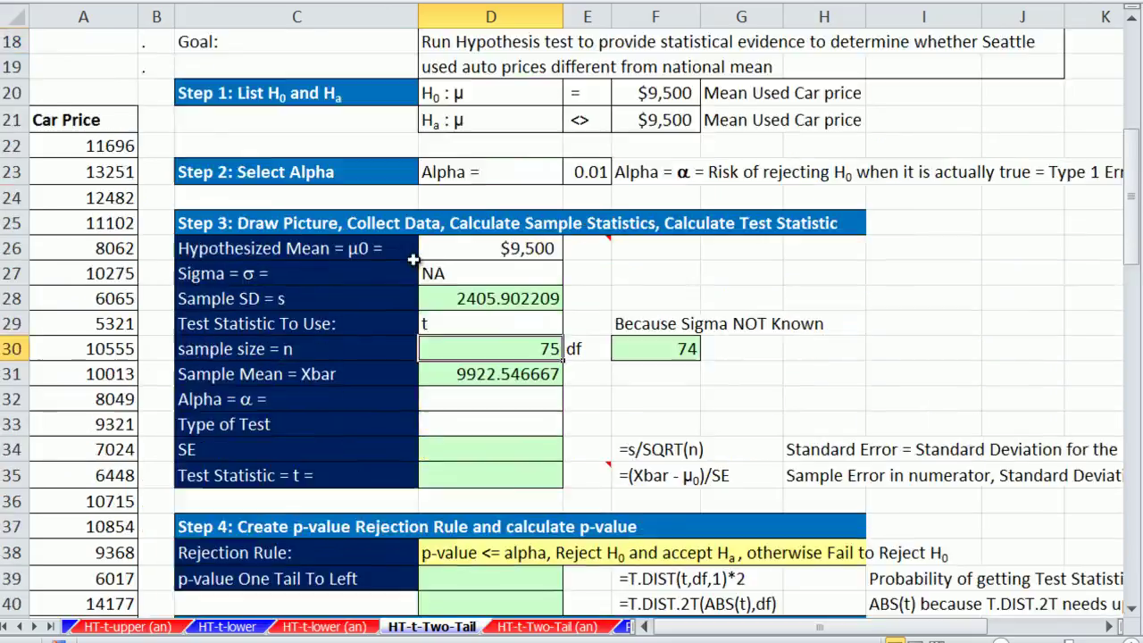
{"action": "scroll", "coordinate": [366, 220], "scroll_direction": "up", "scroll_amount": 4}
Step: Link the table's alpha to the 0.01 in E23 and set the test type to Two Tail
{"action": "left_click", "coordinate": [516, 408]}
{"action": "type", "text": "="}
{"action": "left_click", "coordinate": [589, 172]}
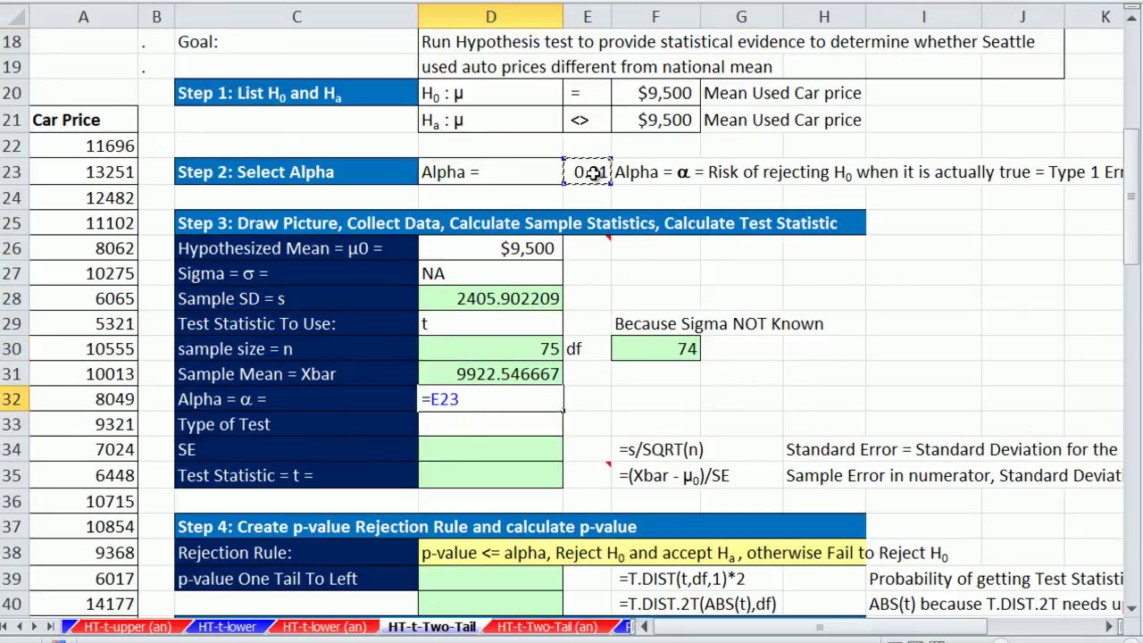
{"action": "key", "text": "Return"}
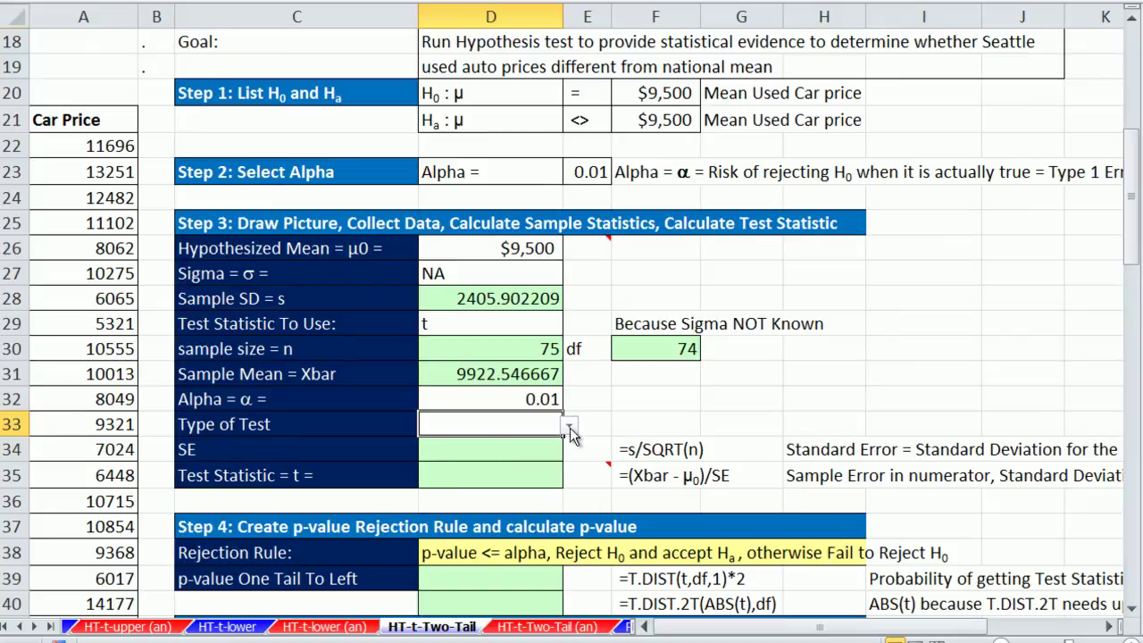
{"action": "left_click", "coordinate": [569, 427]}
{"action": "left_click", "coordinate": [420, 473]}
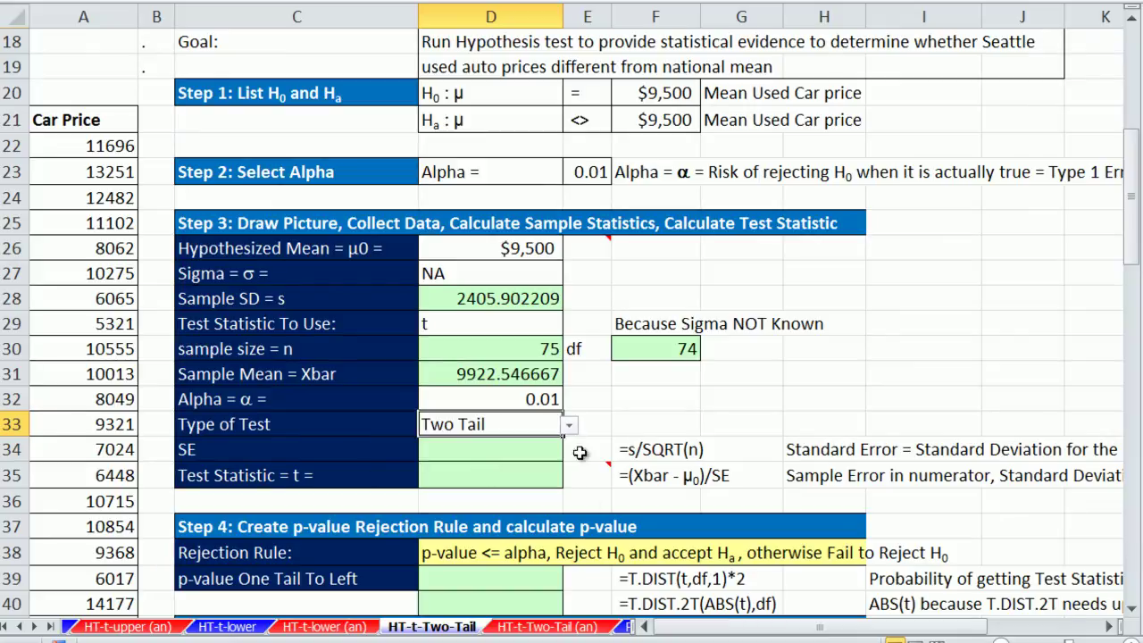
Step: Compute the standard error as =D28/SQRT(D30), giving 277.8096576
{"action": "left_click", "coordinate": [529, 457]}
{"action": "type", "text": "="}
{"action": "left_click", "coordinate": [509, 298]}
{"action": "type", "text": "/sr"}
{"action": "key", "text": "Return"}
{"action": "double_click", "coordinate": [550, 459]}
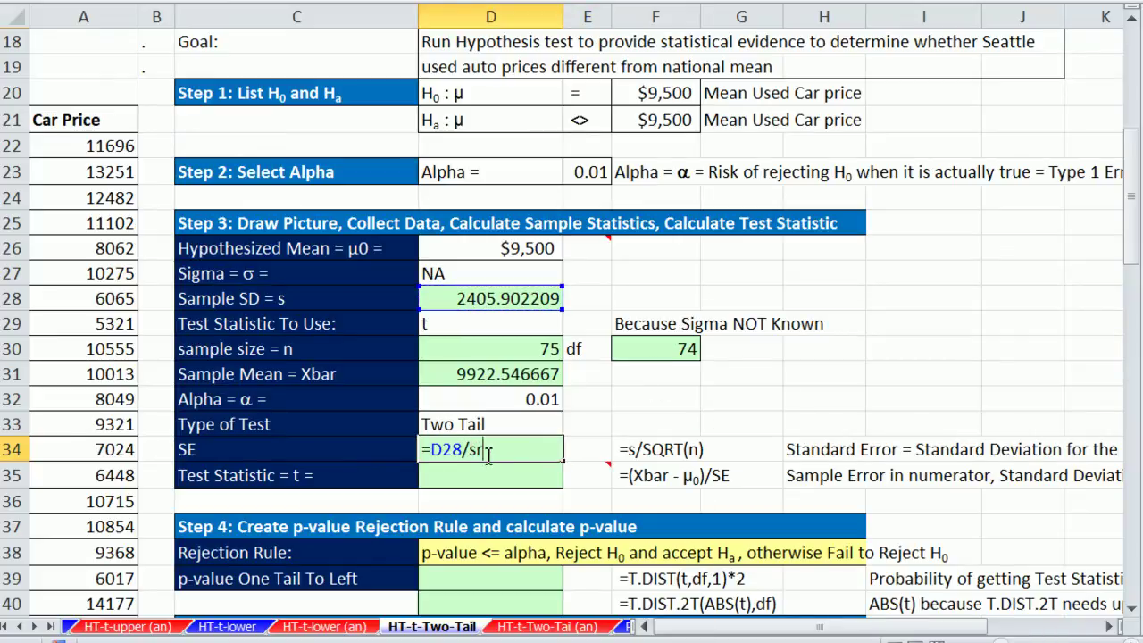
{"action": "key", "text": "BackSpace"}
{"action": "key", "text": "BackSpace"}
{"action": "type", "text": "sq"}
{"action": "key", "text": "Tab"}
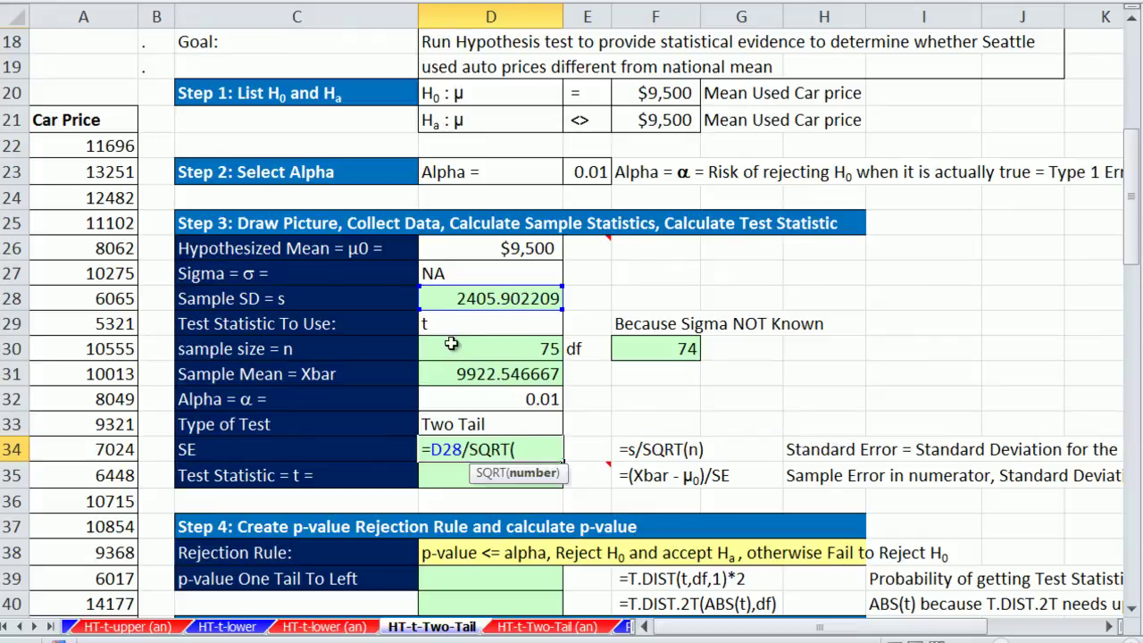
{"action": "left_click", "coordinate": [456, 348]}
{"action": "type", "text": ")"}
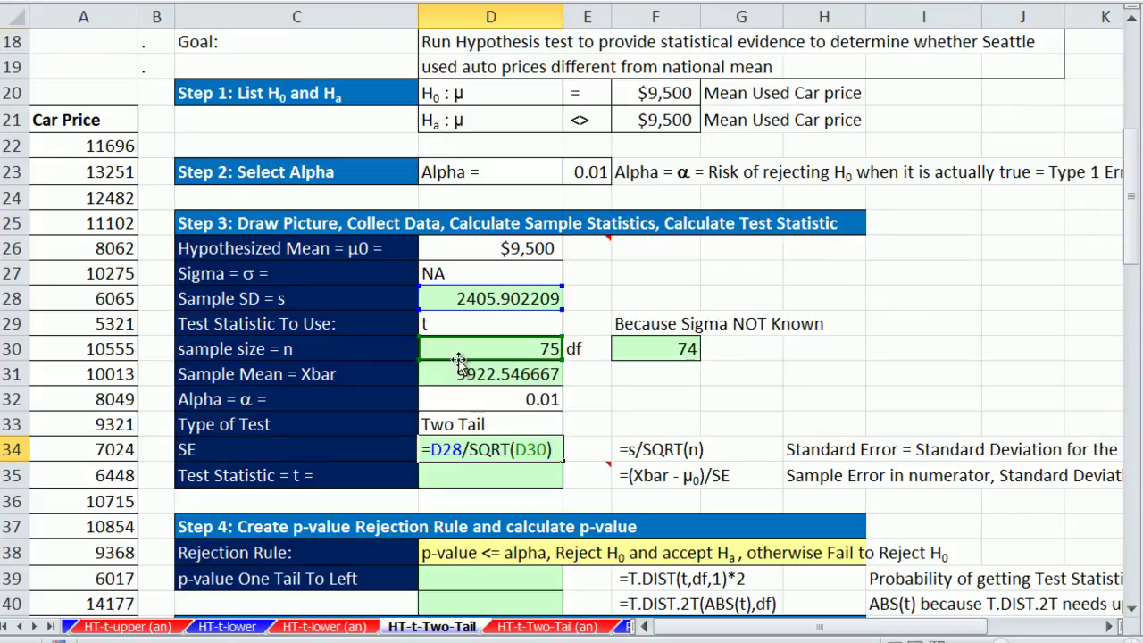
{"action": "key", "text": "Return"}
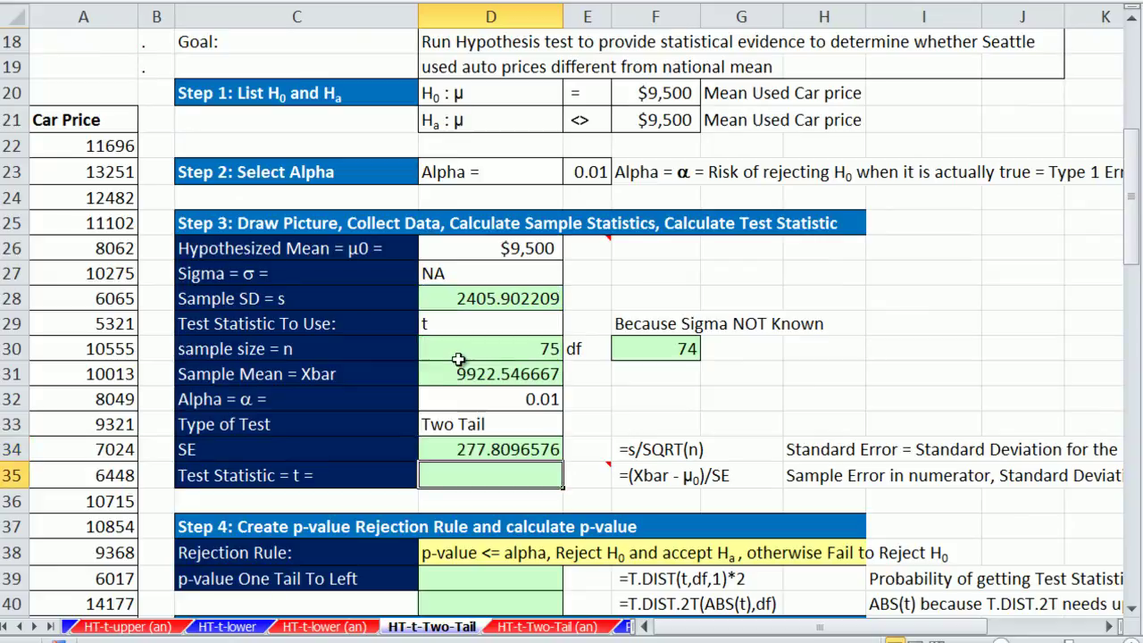
Step: Enter =(D31-D26)/D34 in D35, giving a t statistic of 1.520993439
{"action": "type", "text": "=("}
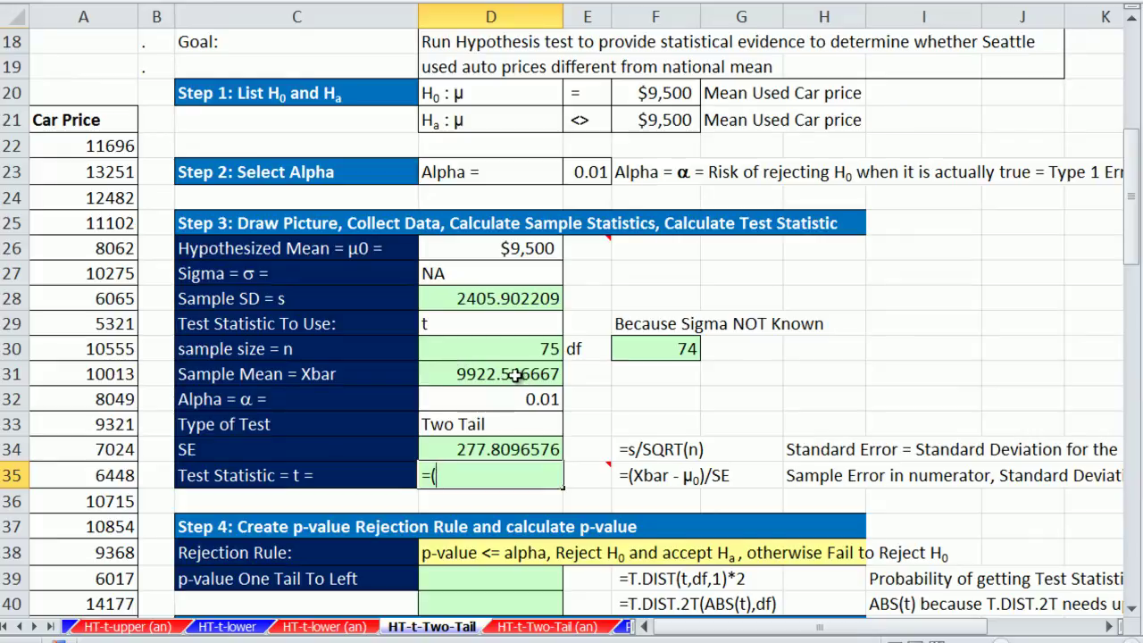
{"action": "left_click", "coordinate": [500, 375]}
{"action": "type", "text": "-"}
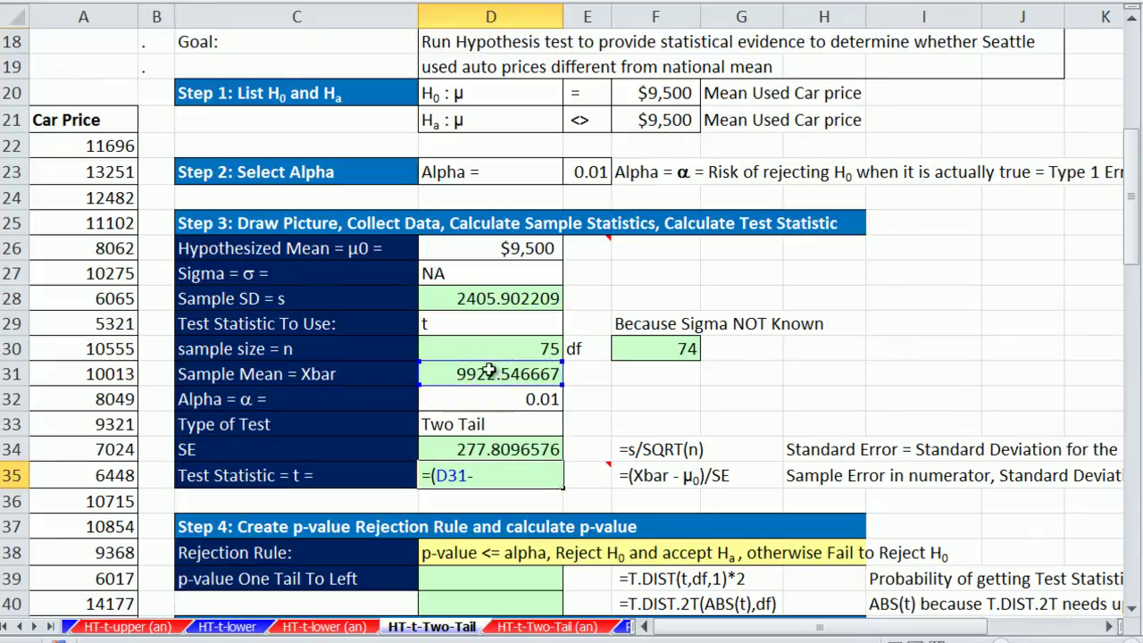
{"action": "left_click", "coordinate": [480, 259]}
{"action": "type", "text": ")/"}
{"action": "left_click", "coordinate": [528, 448]}
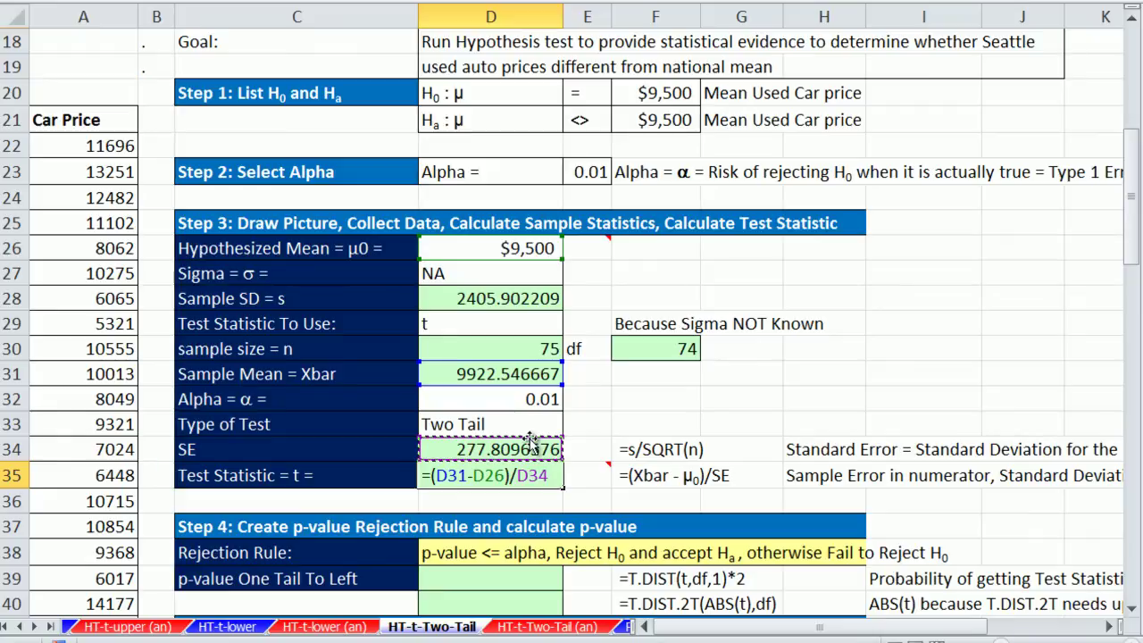
{"action": "key", "text": "ctrl+Return"}
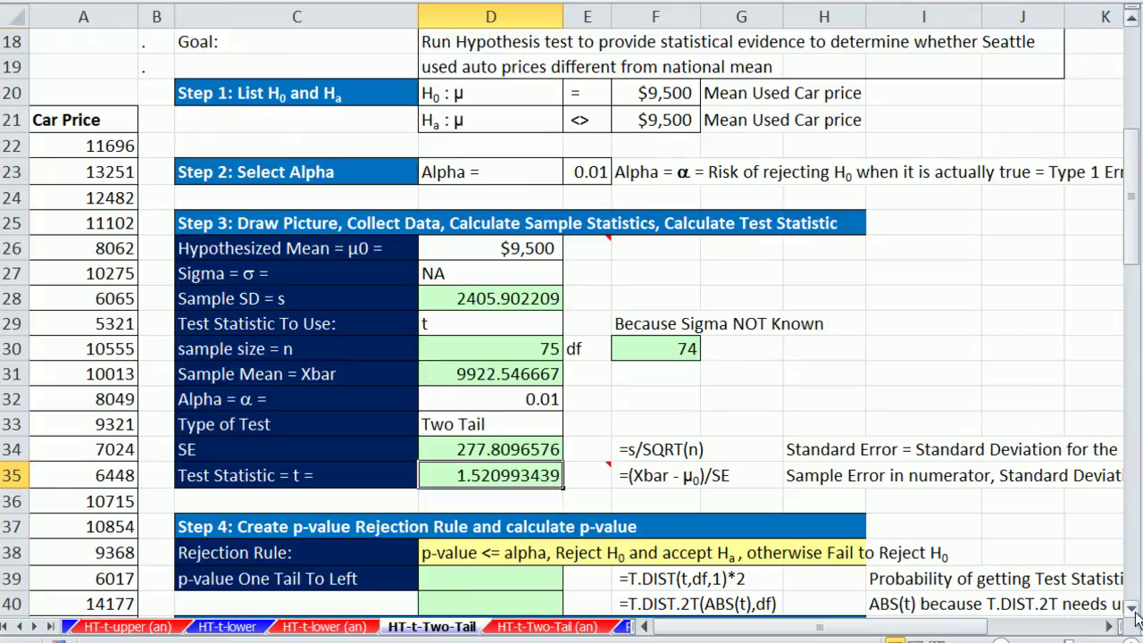
Step: Show E26's comment with the two-tail sketch of α/2 = 0.005 rejection regions
{"action": "scroll", "coordinate": [1136, 618], "scroll_direction": "down", "scroll_amount": 3}
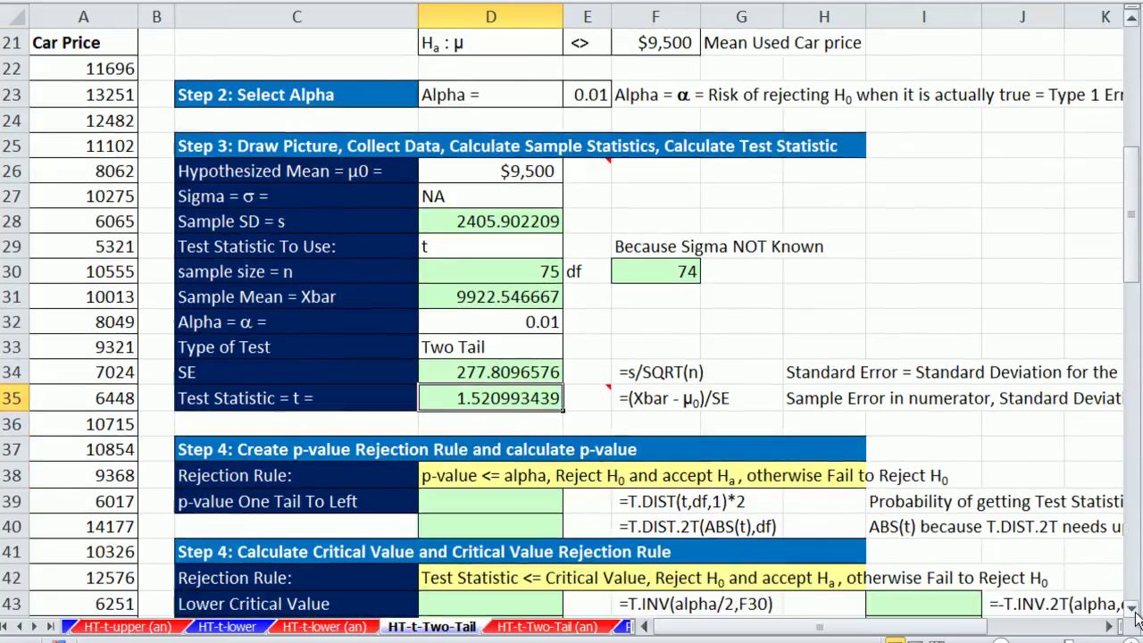
{"action": "right_click", "coordinate": [590, 169]}
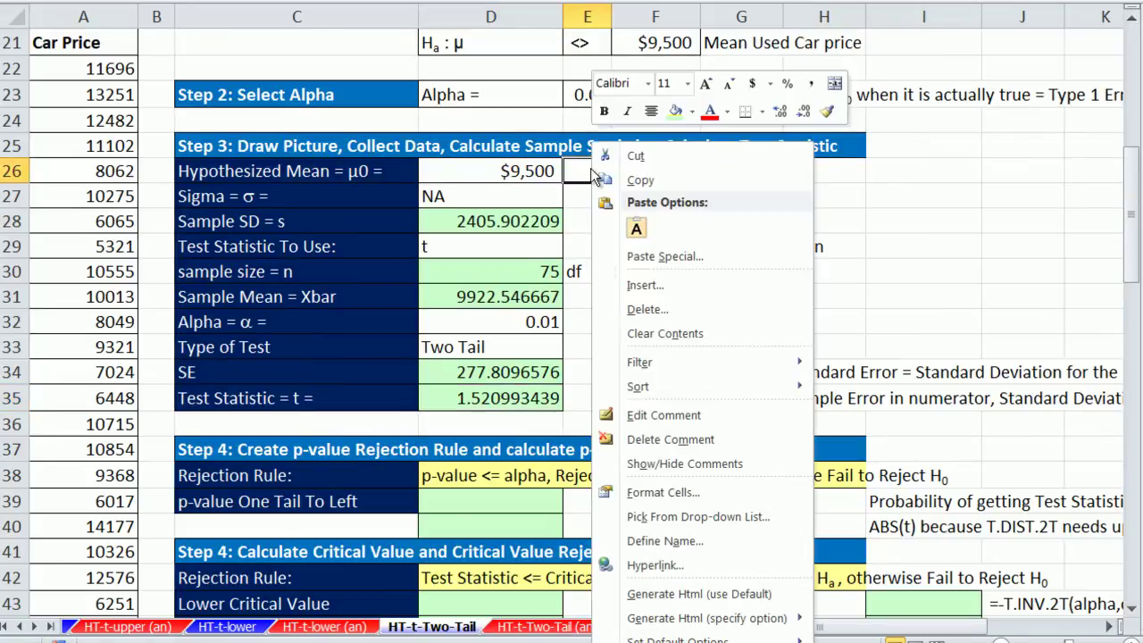
{"action": "left_click", "coordinate": [668, 462]}
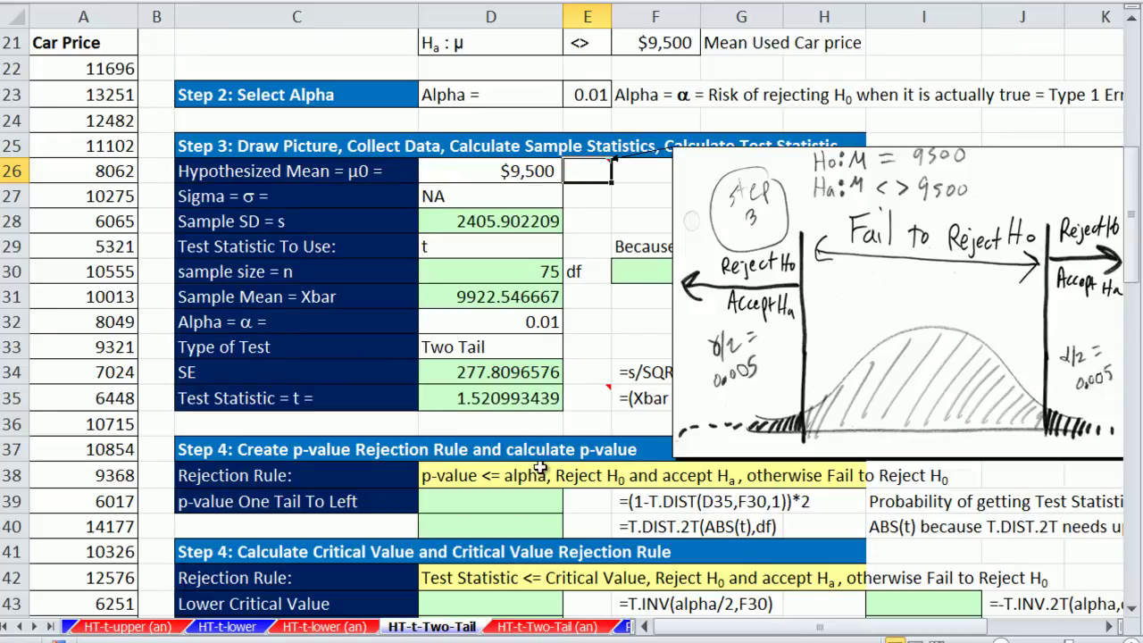
Step: Enter =1-T.DIST(D35,F30,1) in D39, giving a right-tail probability of 0.066261594
{"action": "left_click", "coordinate": [541, 514]}
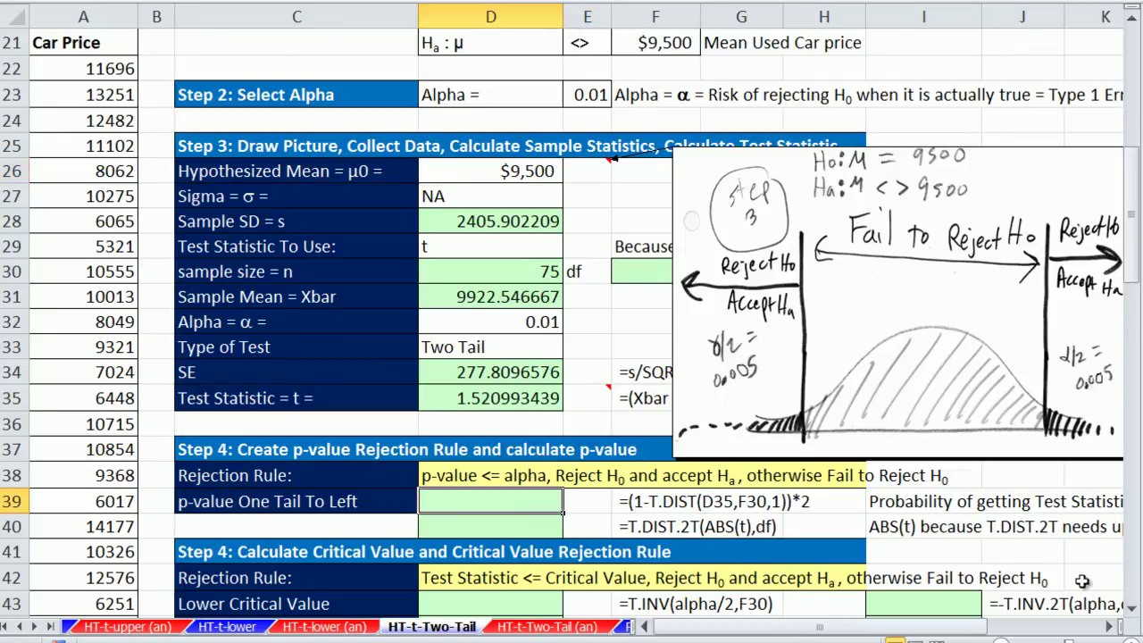
{"action": "left_click", "coordinate": [1131, 613]}
{"action": "left_click", "coordinate": [1131, 613]}
{"action": "left_click", "coordinate": [1132, 612]}
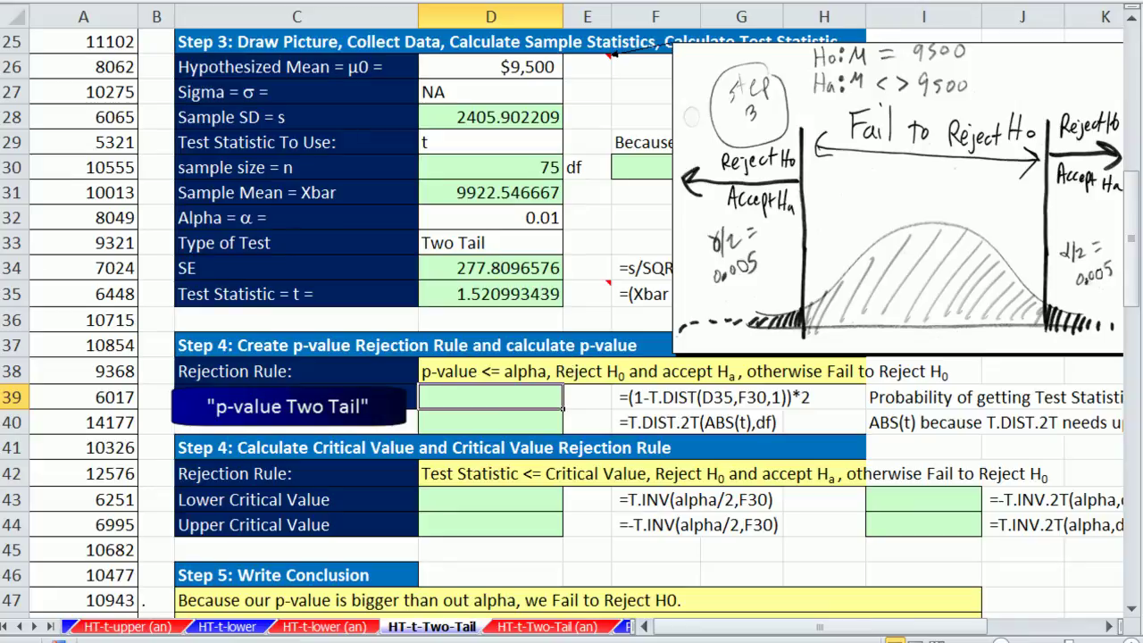
{"action": "type", "text": "="}
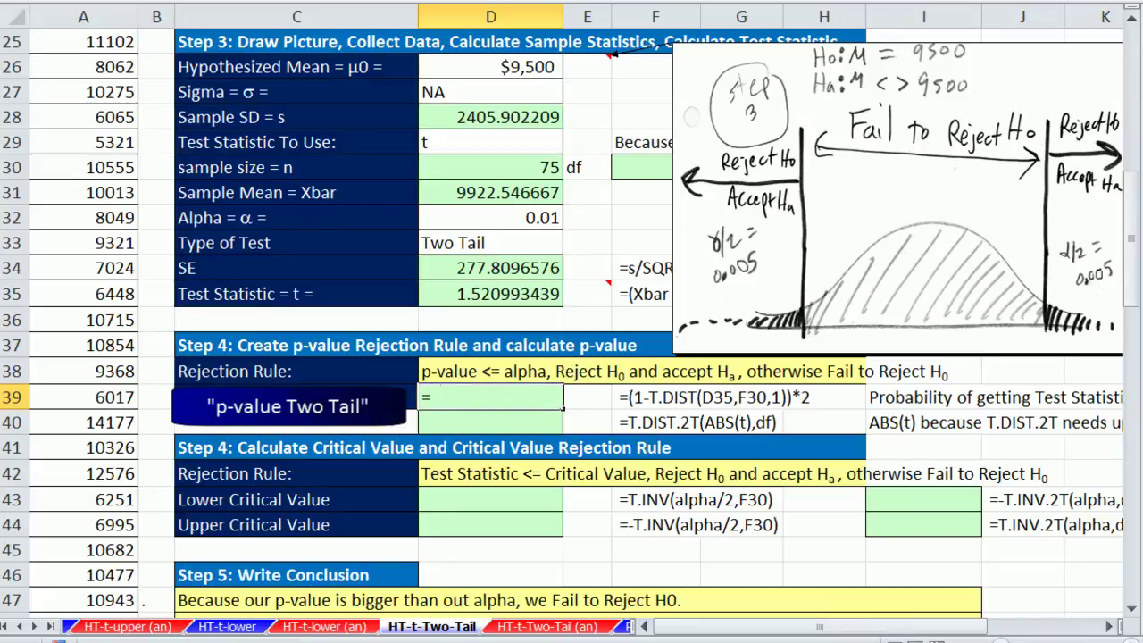
{"action": "type", "text": "1-t"}
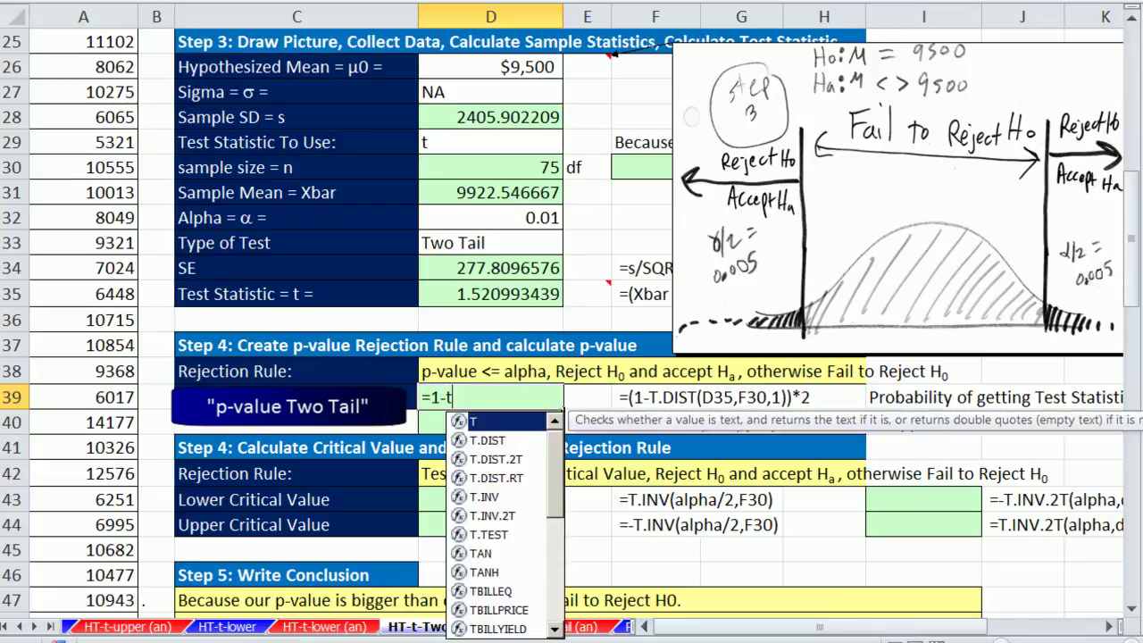
{"action": "type", "text": "."}
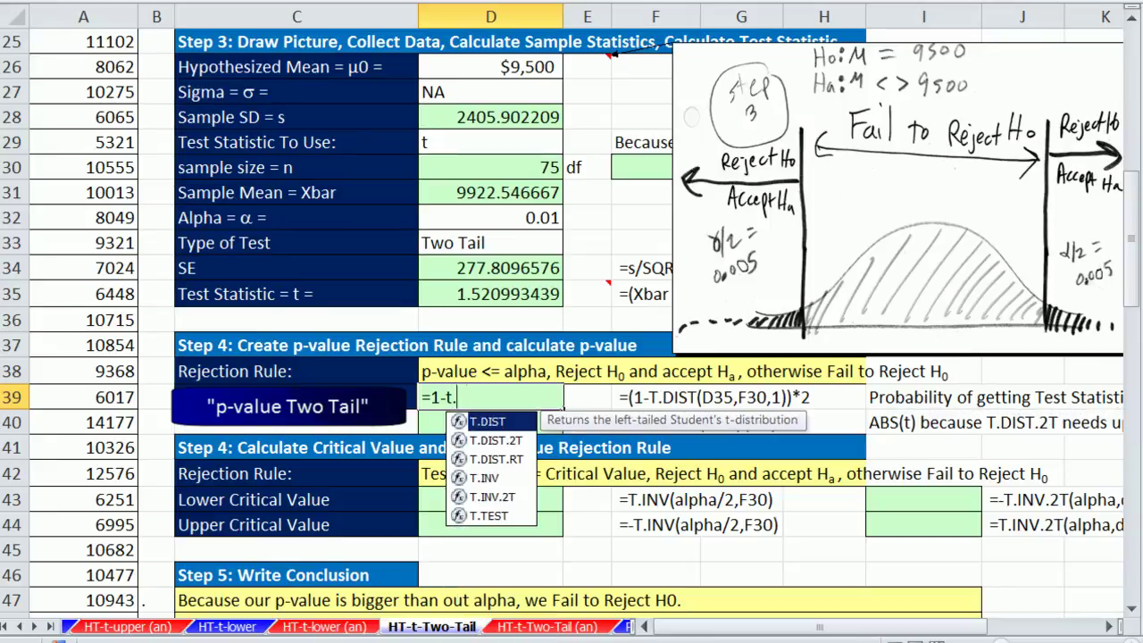
{"action": "type", "text": "dist"}
{"action": "key", "text": "Tab"}
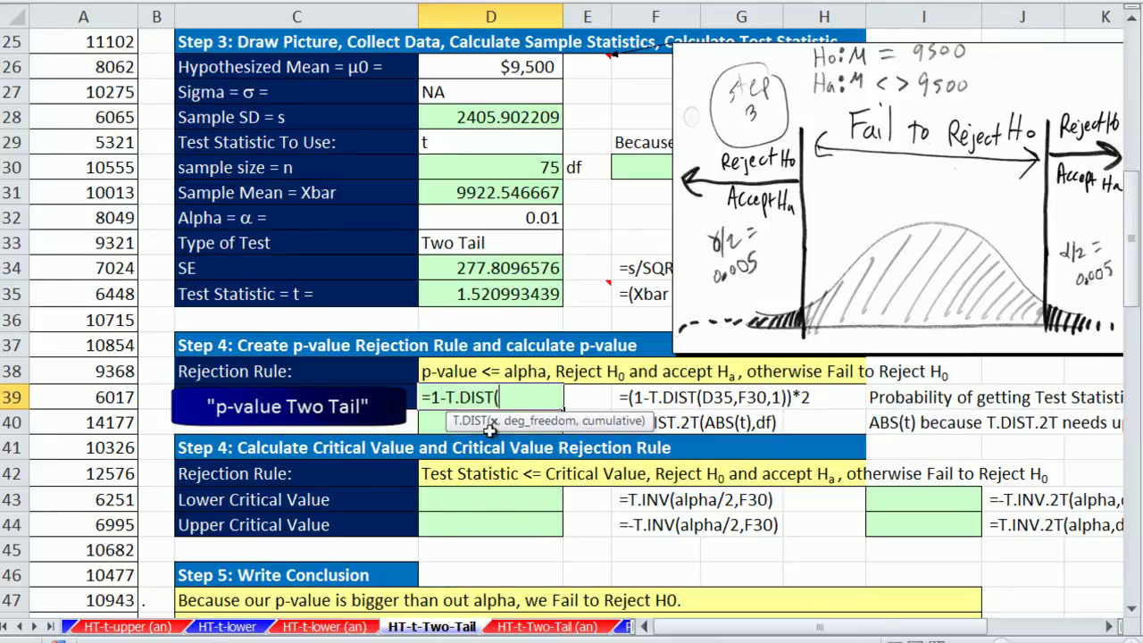
{"action": "left_click", "coordinate": [479, 294]}
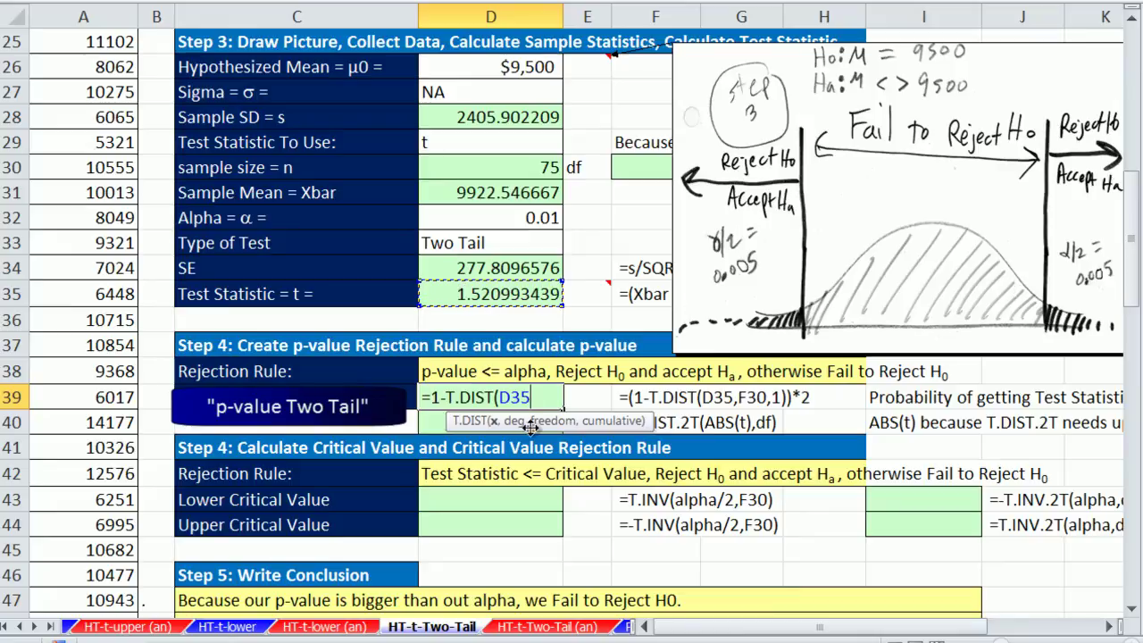
{"action": "type", "text": ","}
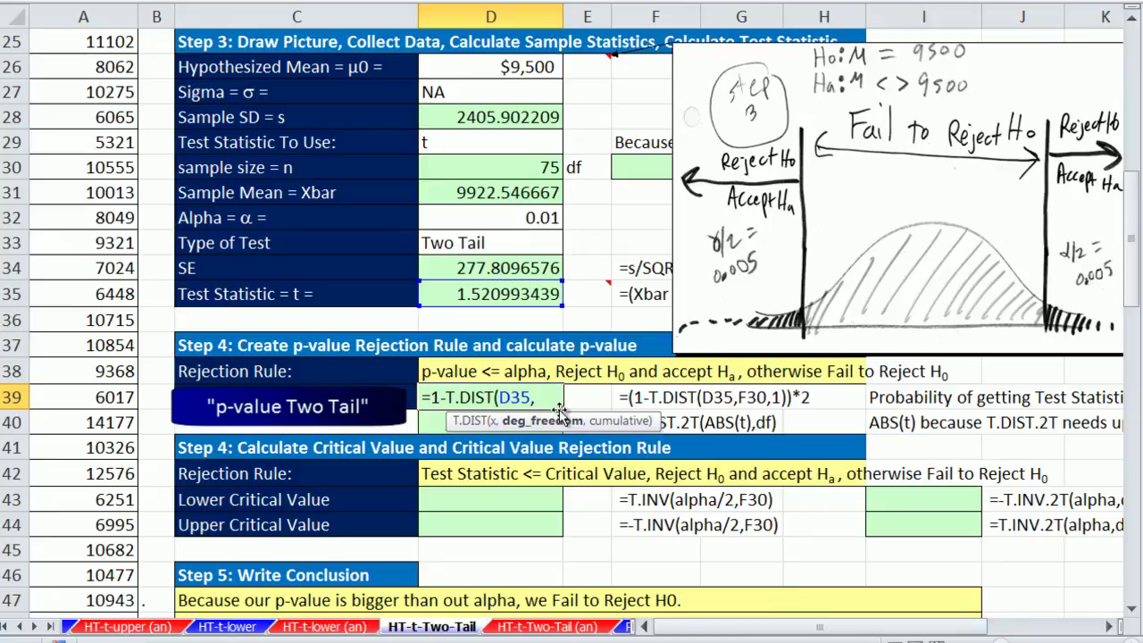
{"action": "left_click", "coordinate": [637, 166]}
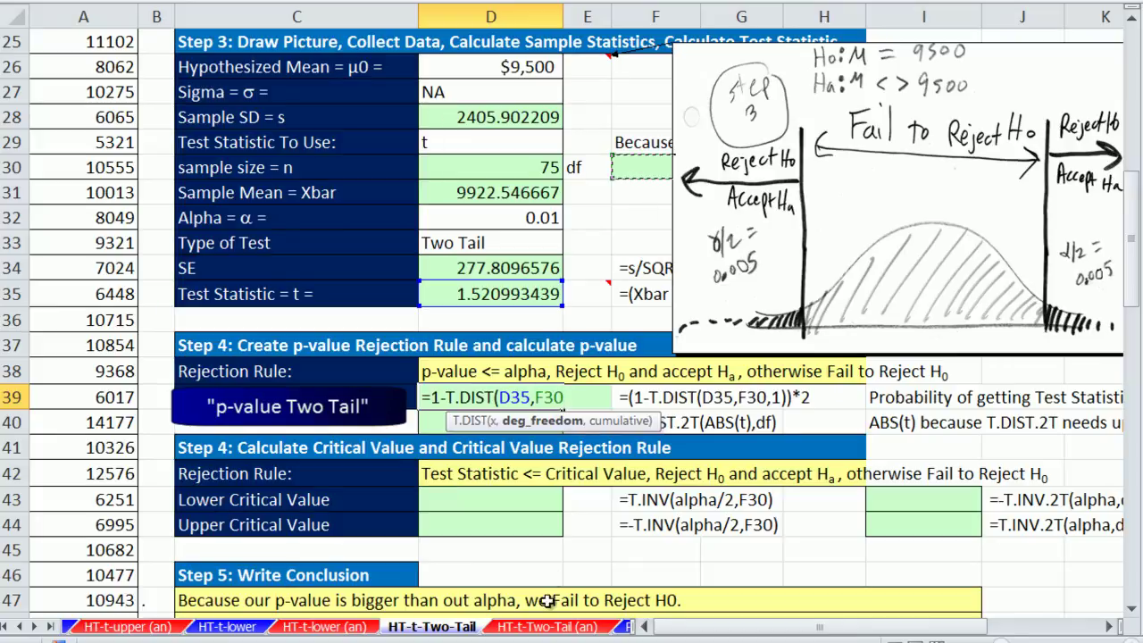
{"action": "type", "text": ",1"}
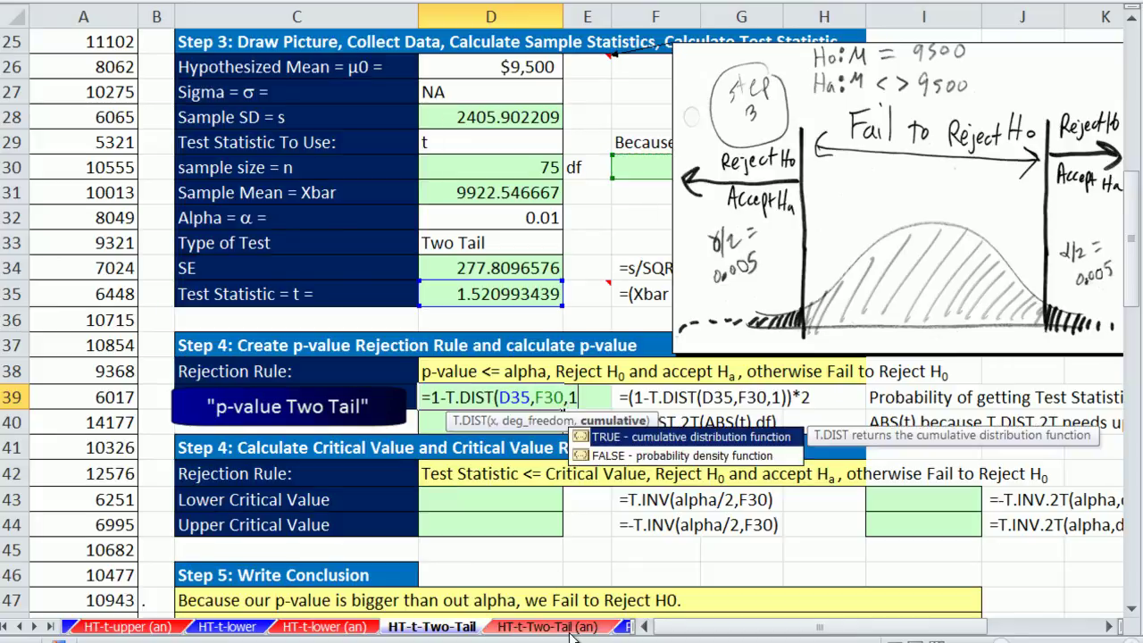
{"action": "type", "text": ")"}
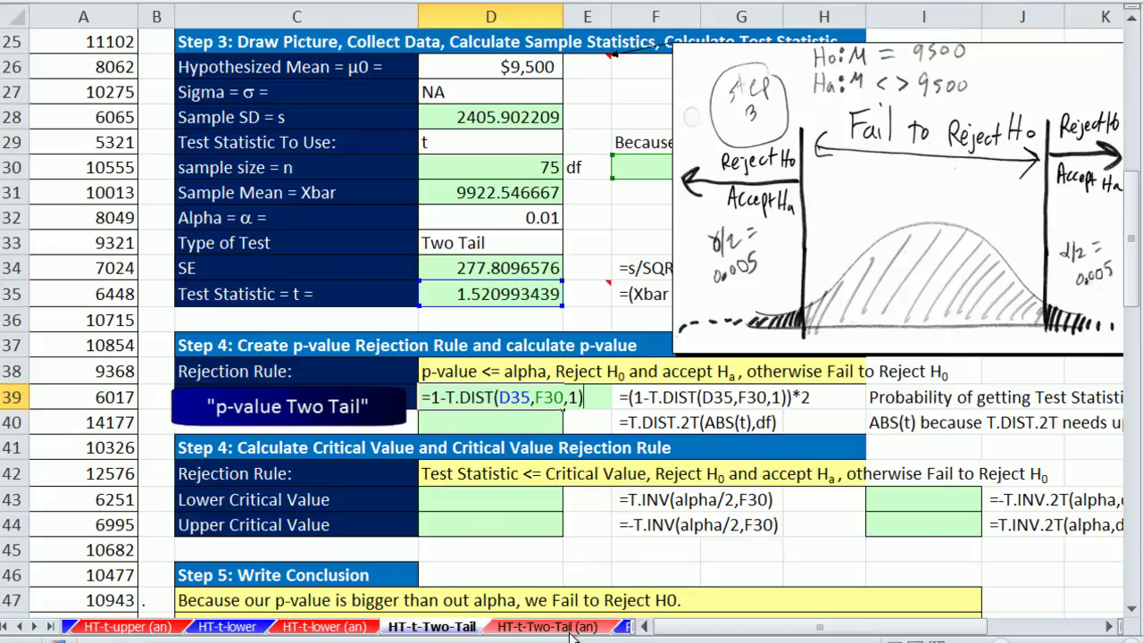
{"action": "key", "text": "ctrl+Return"}
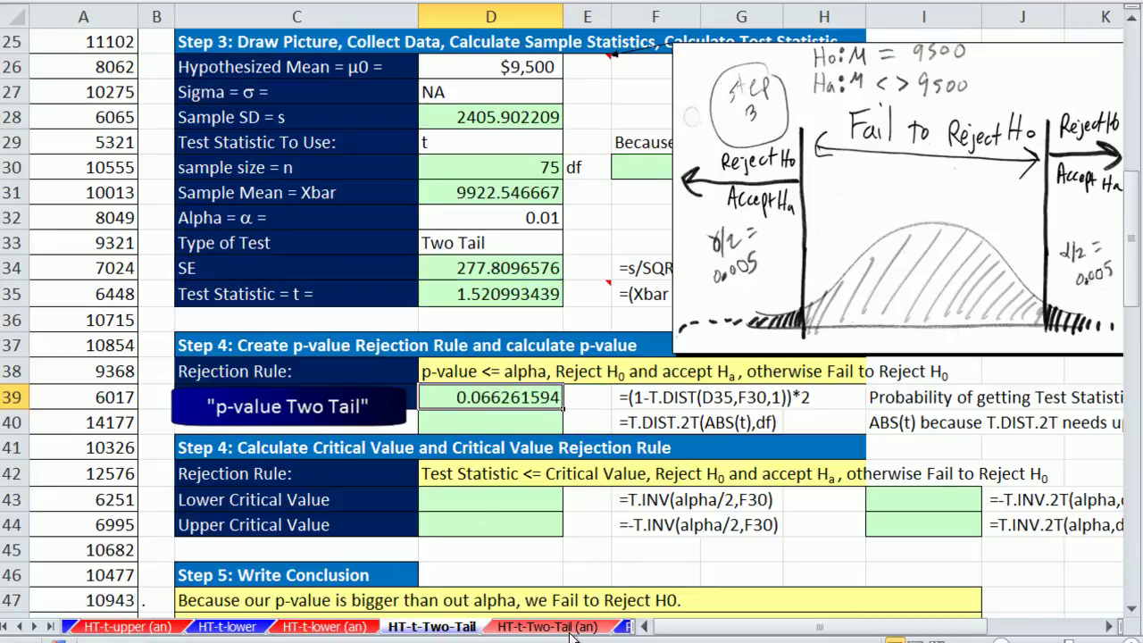
Step: Change D39 to =(1-T.DIST(D35,F30,1))*2, giving 0.132523188, and recheck the formula
{"action": "double_click", "coordinate": [479, 399]}
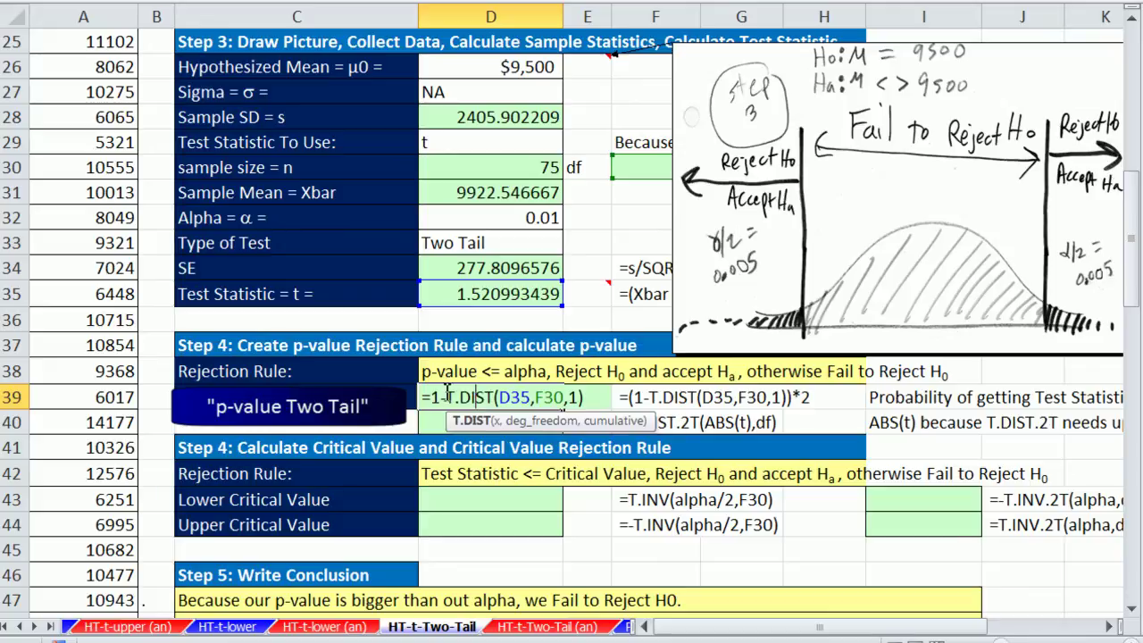
{"action": "left_click", "coordinate": [435, 401]}
{"action": "type", "text": "("}
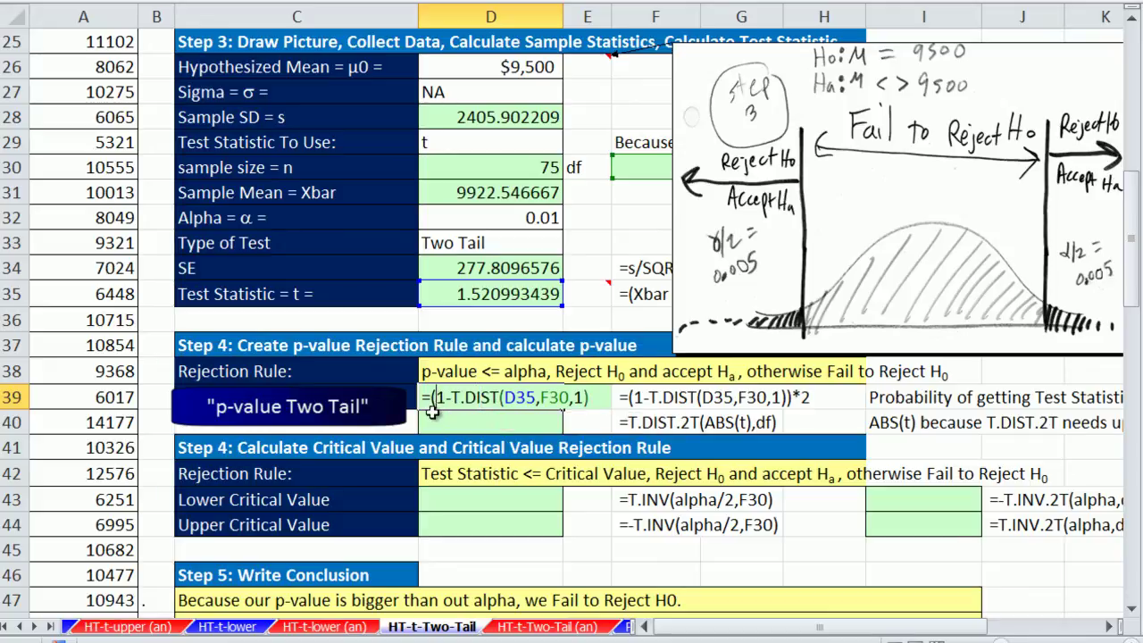
{"action": "left_click", "coordinate": [600, 407]}
{"action": "type", "text": ")*2"}
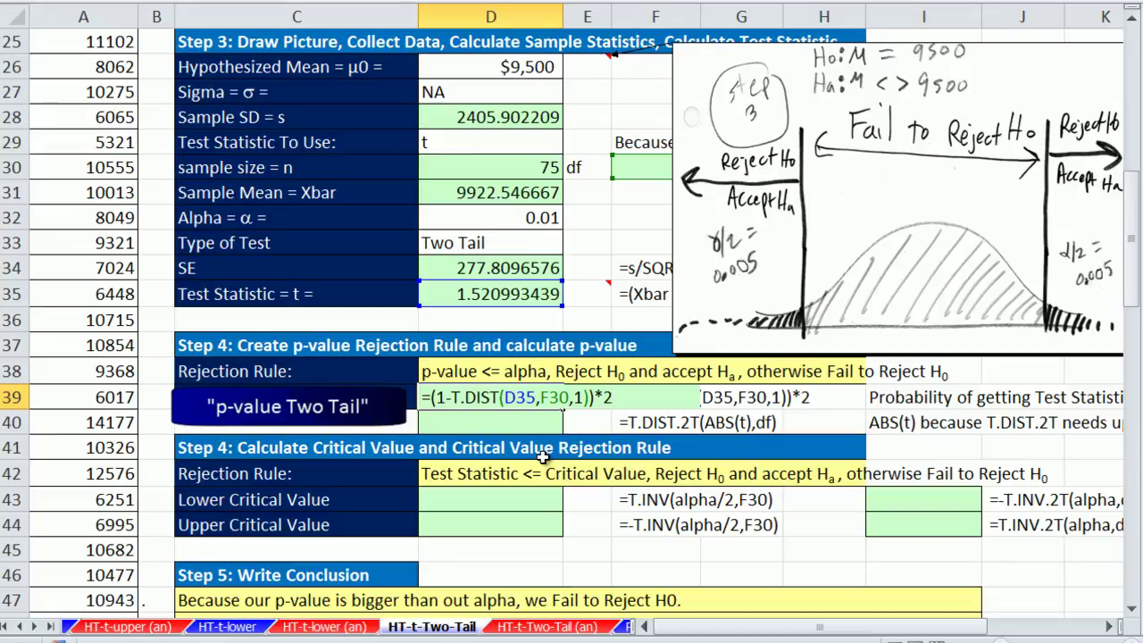
{"action": "key", "text": "Return"}
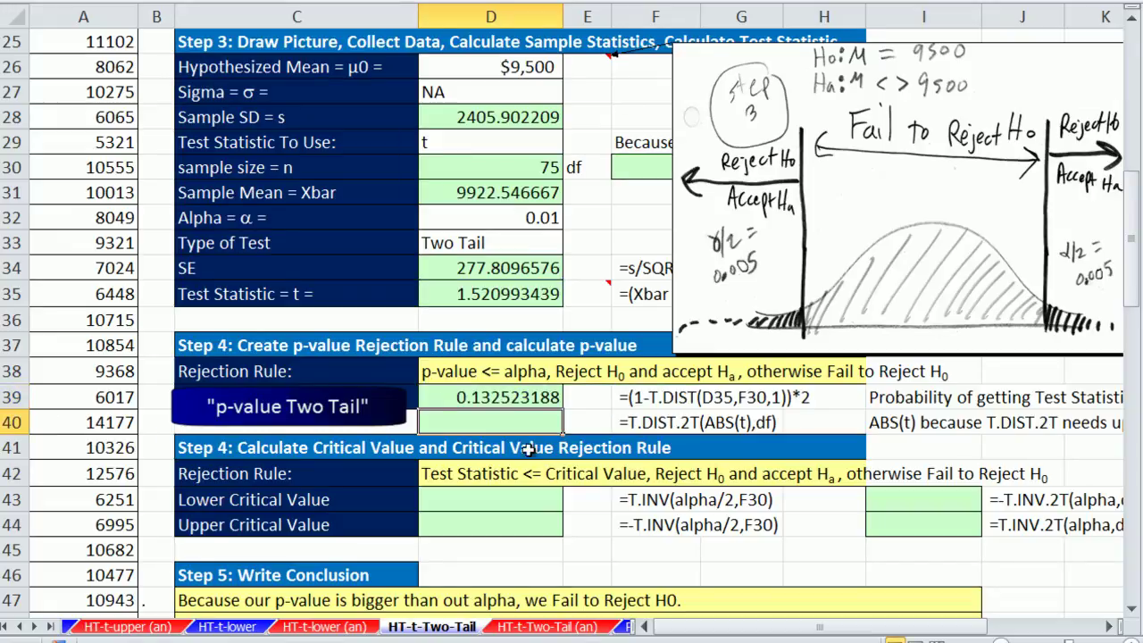
{"action": "double_click", "coordinate": [465, 398]}
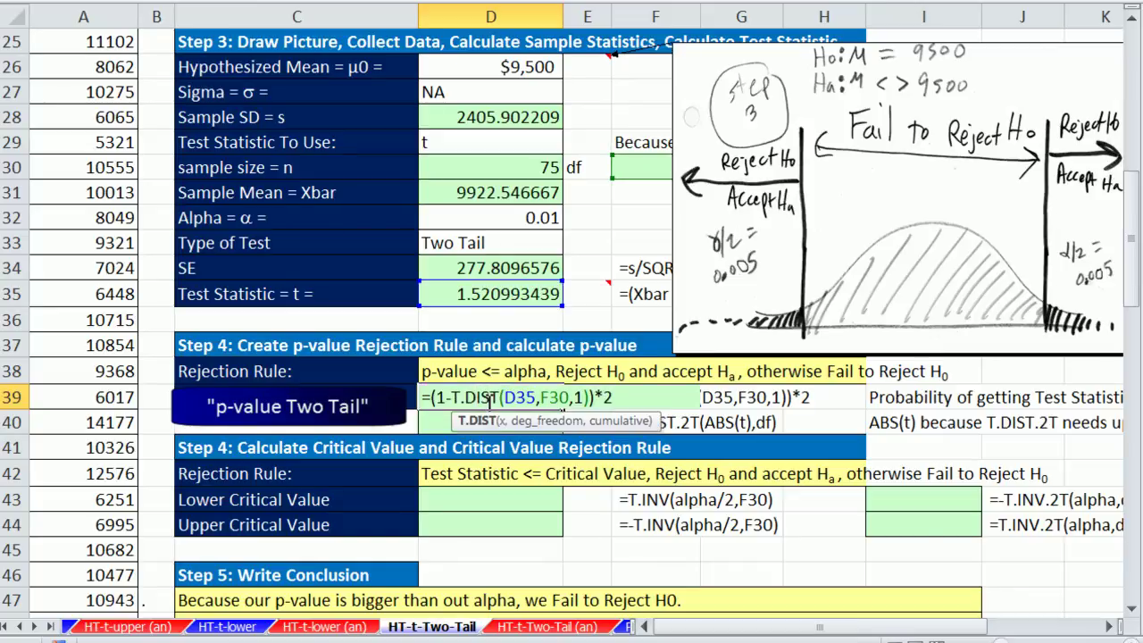
{"action": "key", "text": "Escape"}
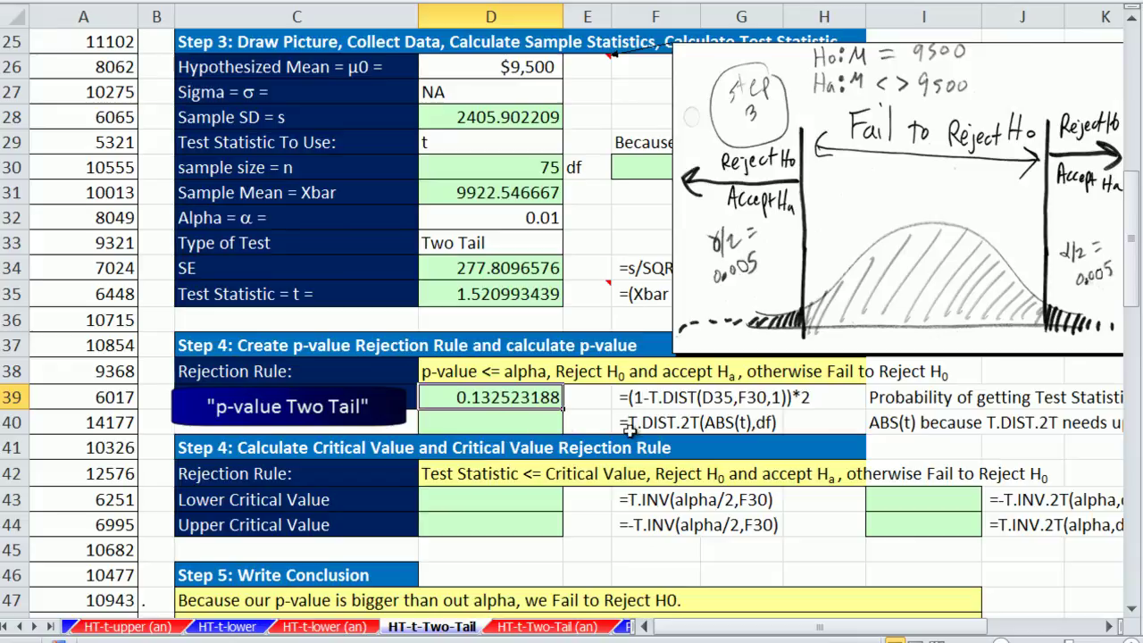
Step: Start a T.DIST.2T formula in D40 using ABS(D35) as the t value
{"action": "left_click", "coordinate": [507, 424]}
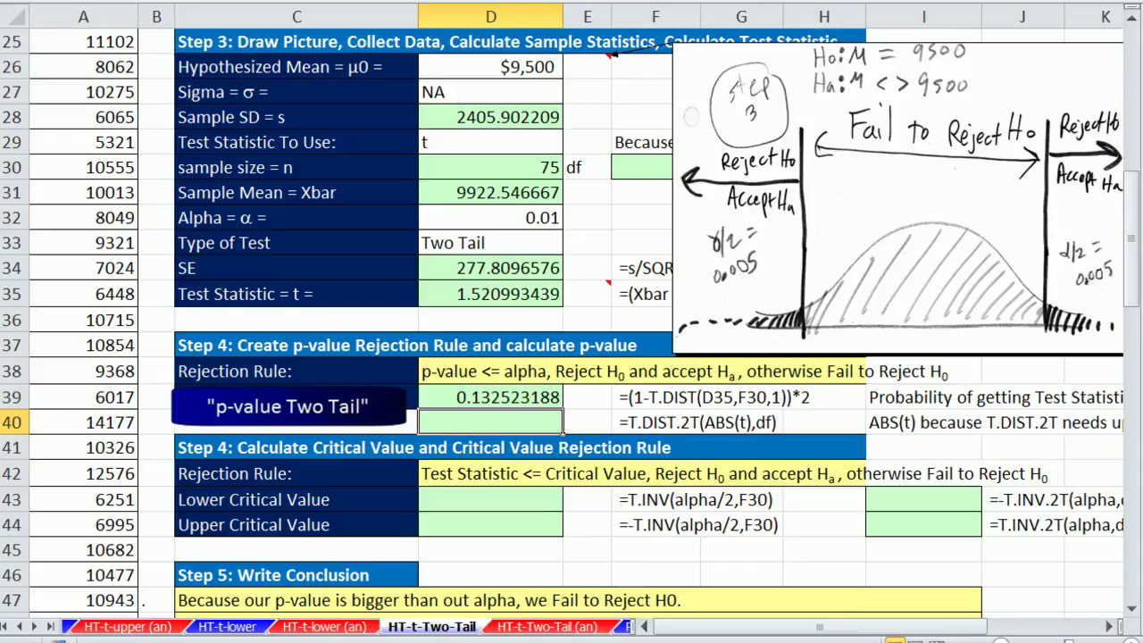
{"action": "type", "text": "=t."}
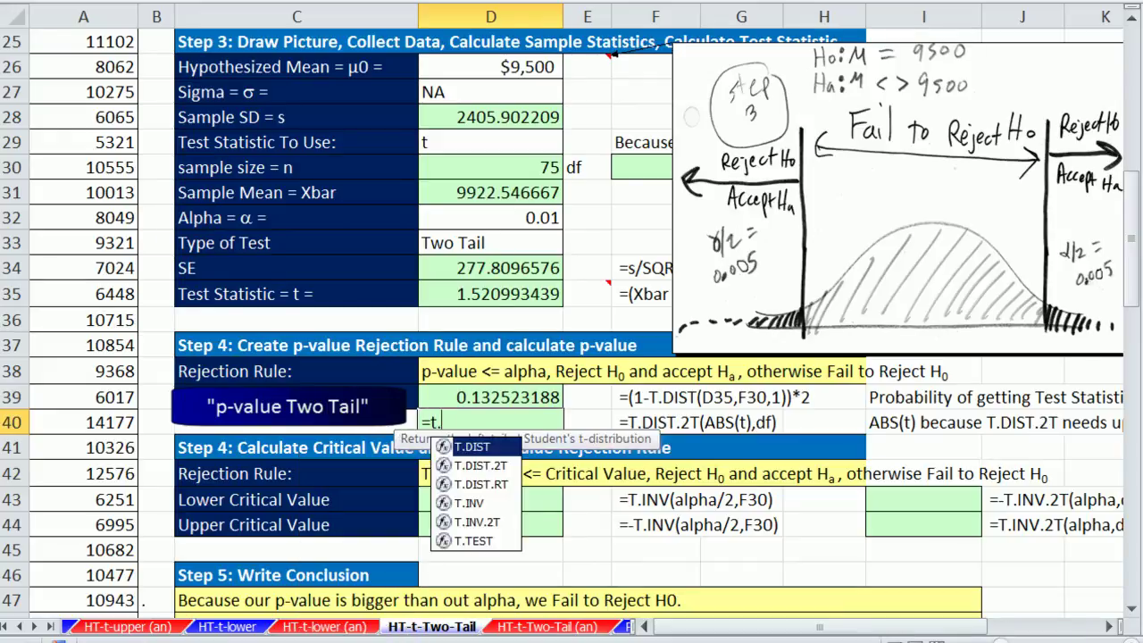
{"action": "type", "text": "d"}
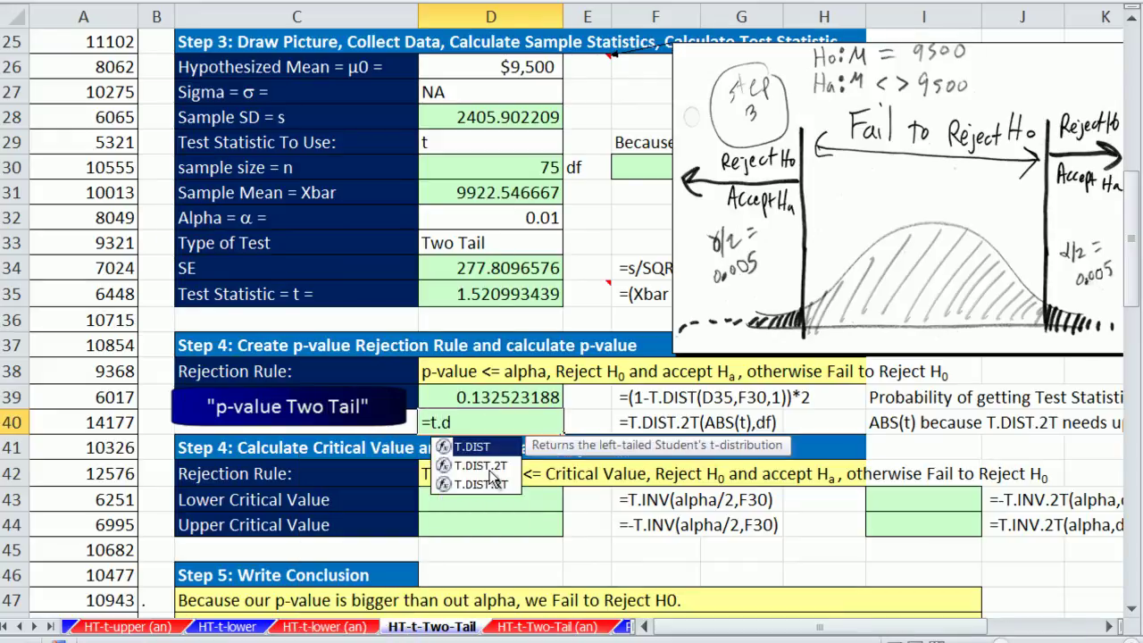
{"action": "double_click", "coordinate": [488, 468]}
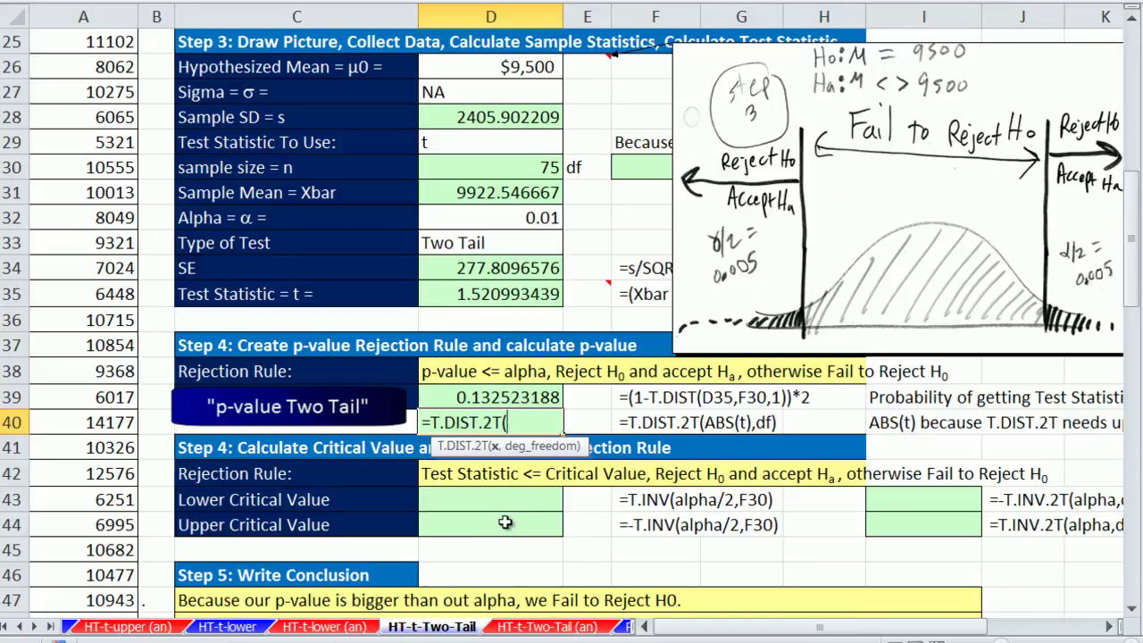
{"action": "left_click", "coordinate": [493, 302]}
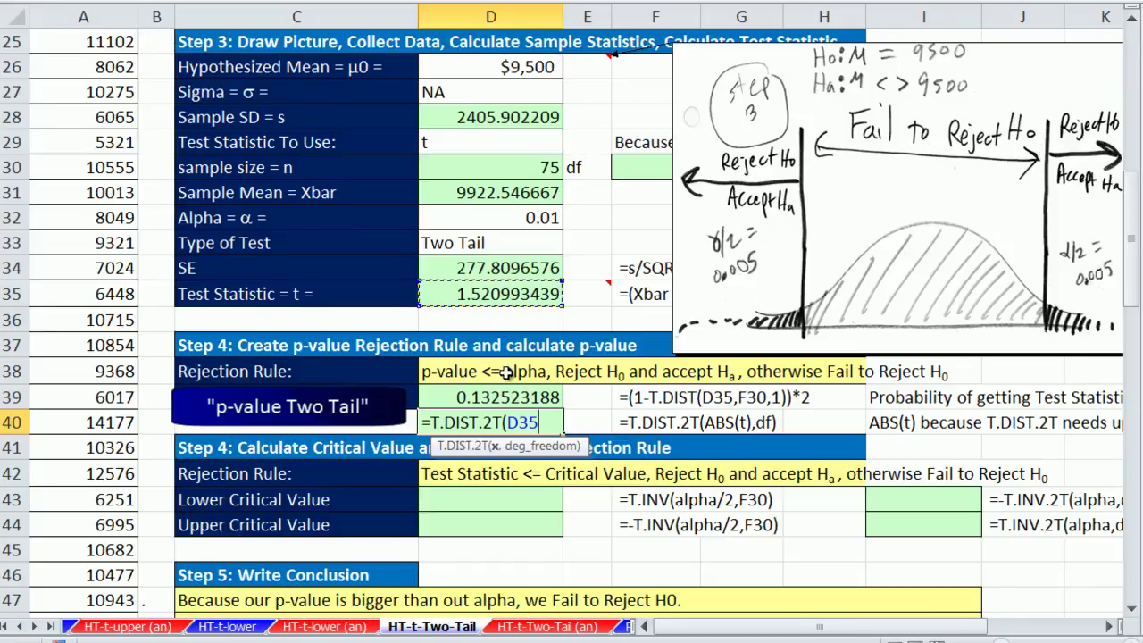
{"action": "key", "text": "F2"}
{"action": "type", "text": "abs"}
{"action": "key", "text": "Tab"}
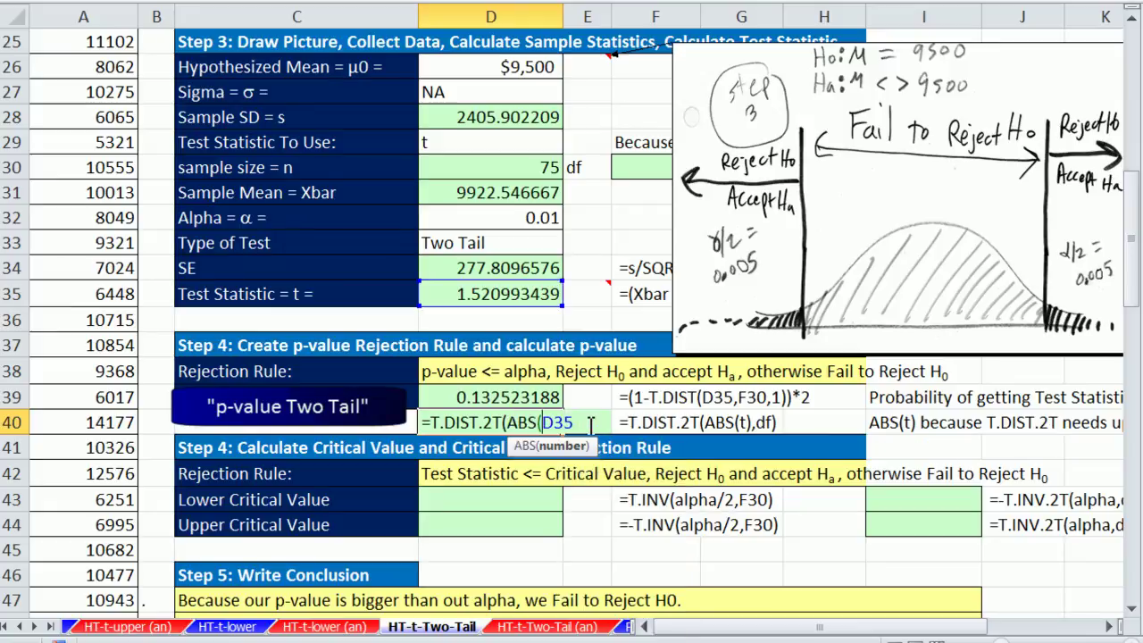
Step: Add F30 as degrees of freedom, giving 0.132523188, and compare with D39
{"action": "left_click", "coordinate": [581, 423]}
{"action": "type", "text": ")"}
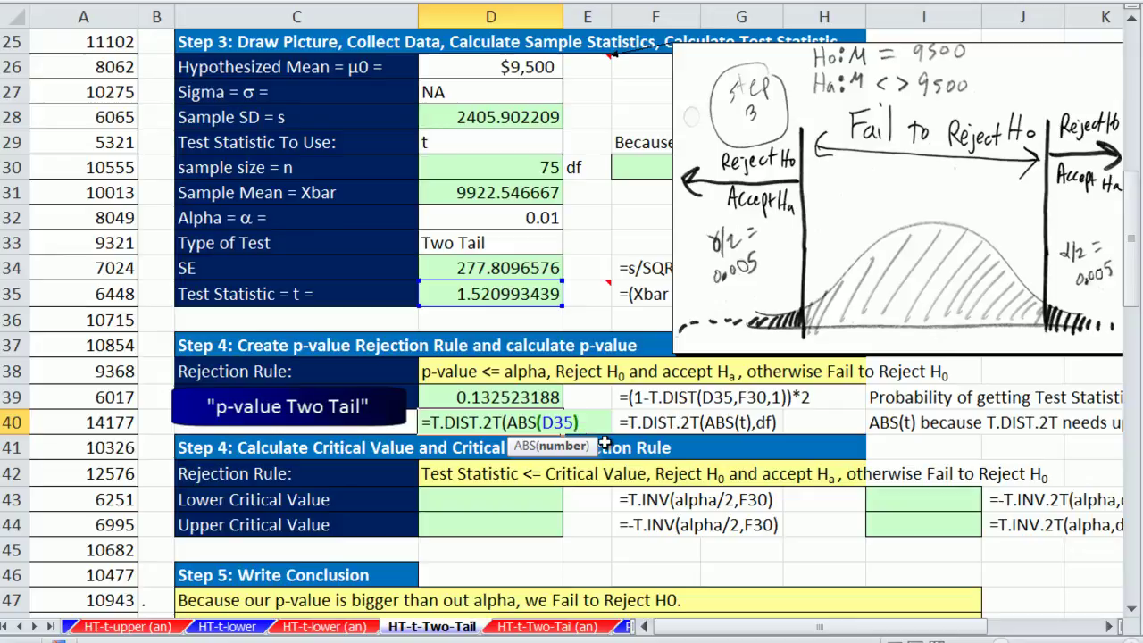
{"action": "type", "text": ","}
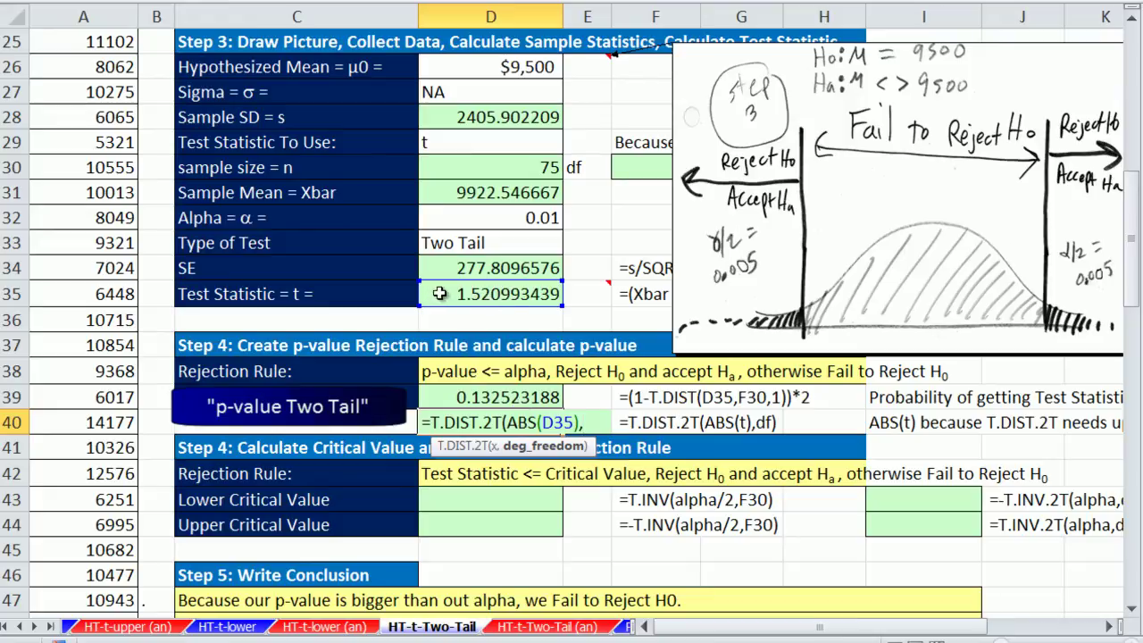
{"action": "left_click", "coordinate": [649, 167]}
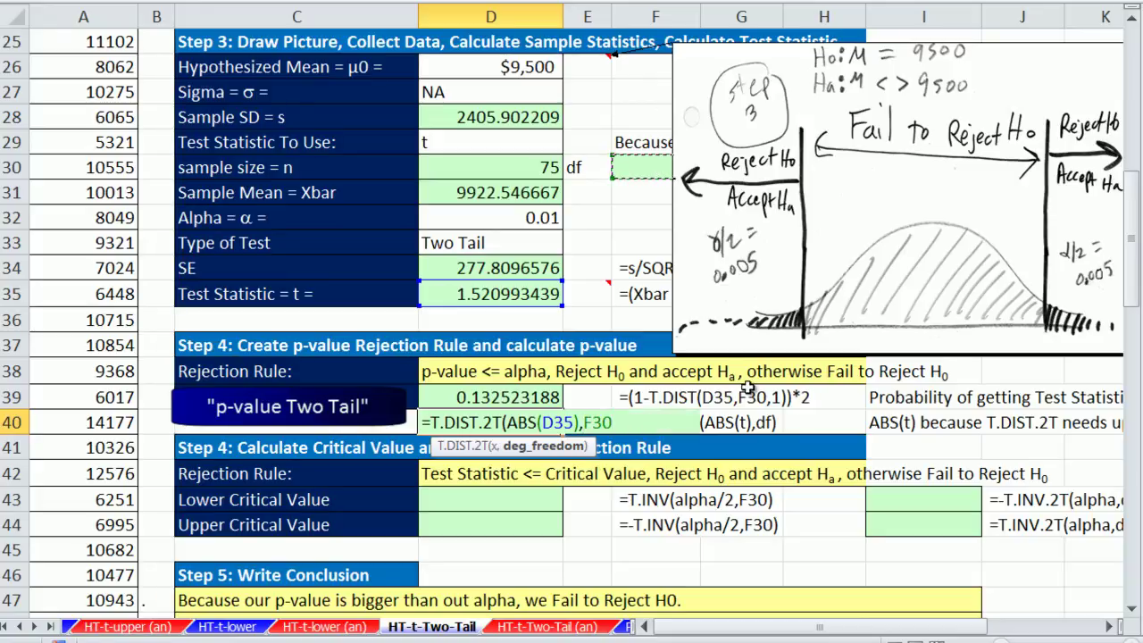
{"action": "type", "text": ")"}
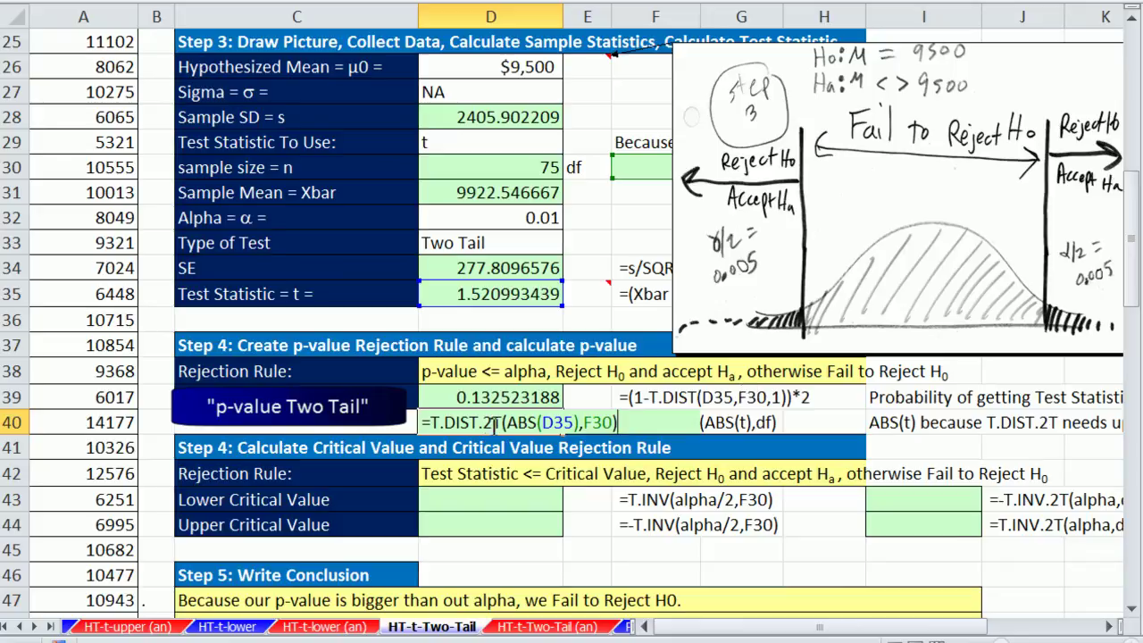
{"action": "left_click", "coordinate": [556, 426]}
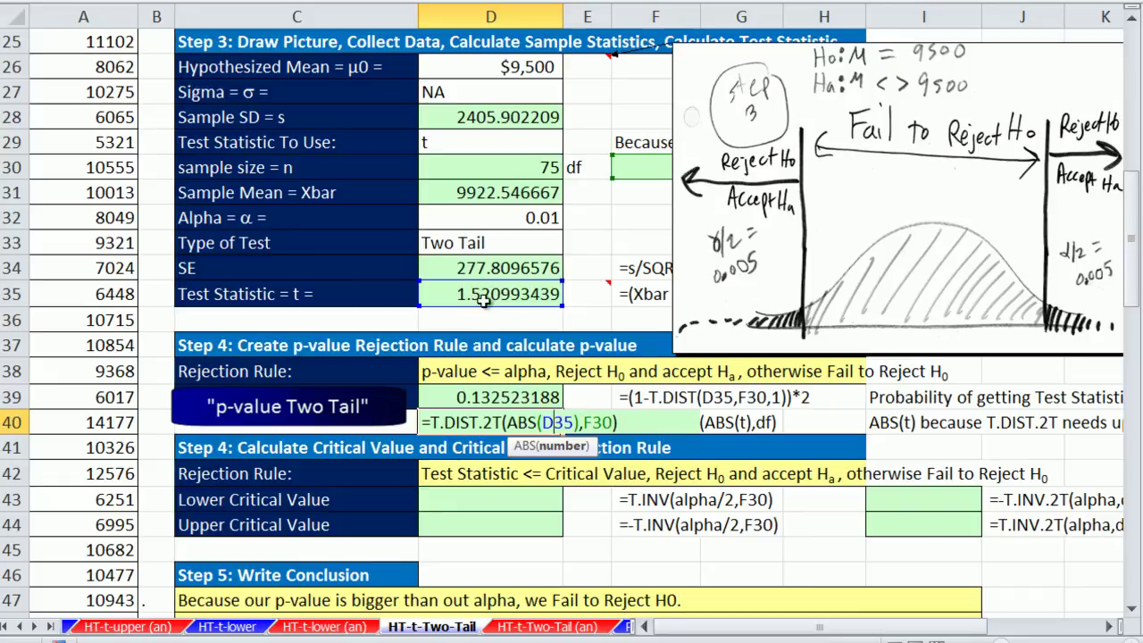
{"action": "left_click", "coordinate": [605, 423]}
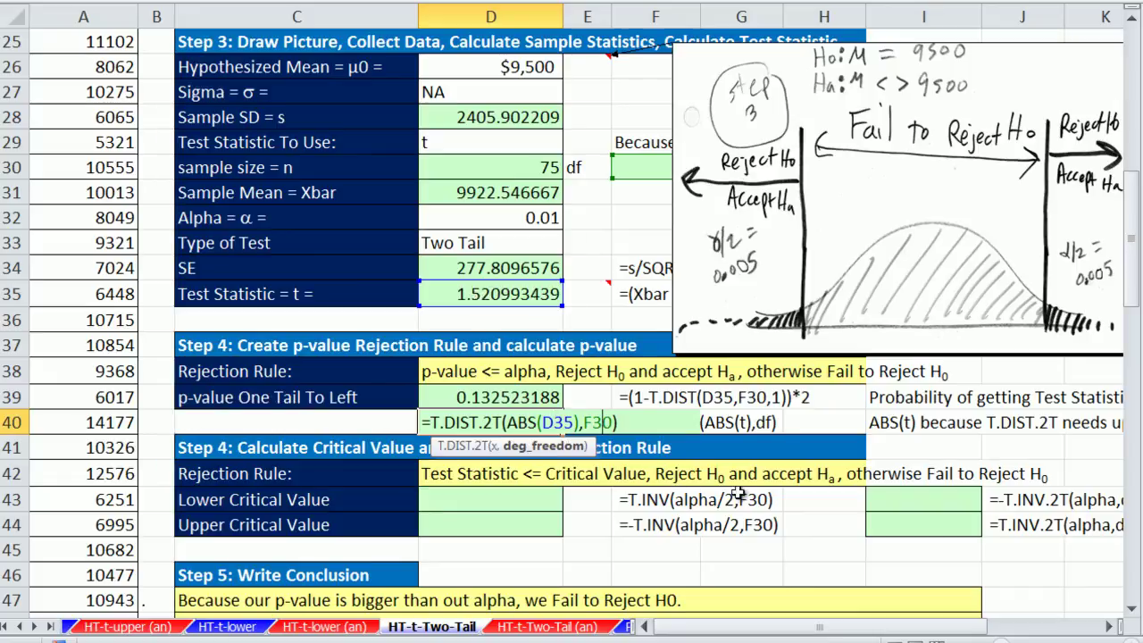
{"action": "key", "text": "Return"}
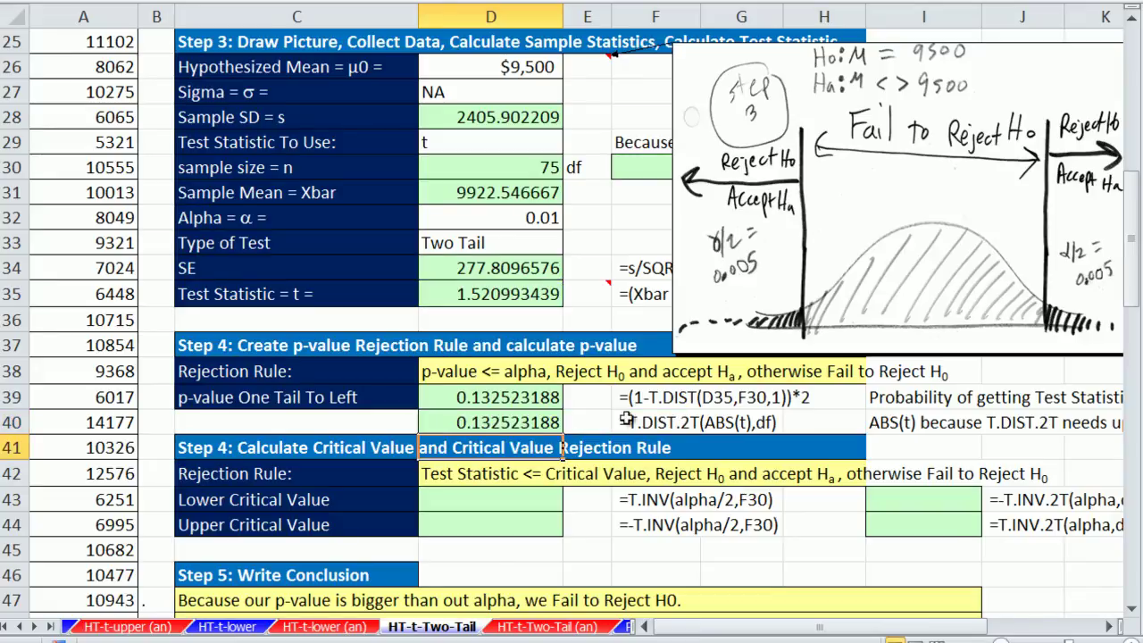
{"action": "double_click", "coordinate": [558, 401]}
Step: Enter =T.INV(D32/2,F30) in D43, giving a lower critical value of -2.643912872
{"action": "key", "text": "Escape"}
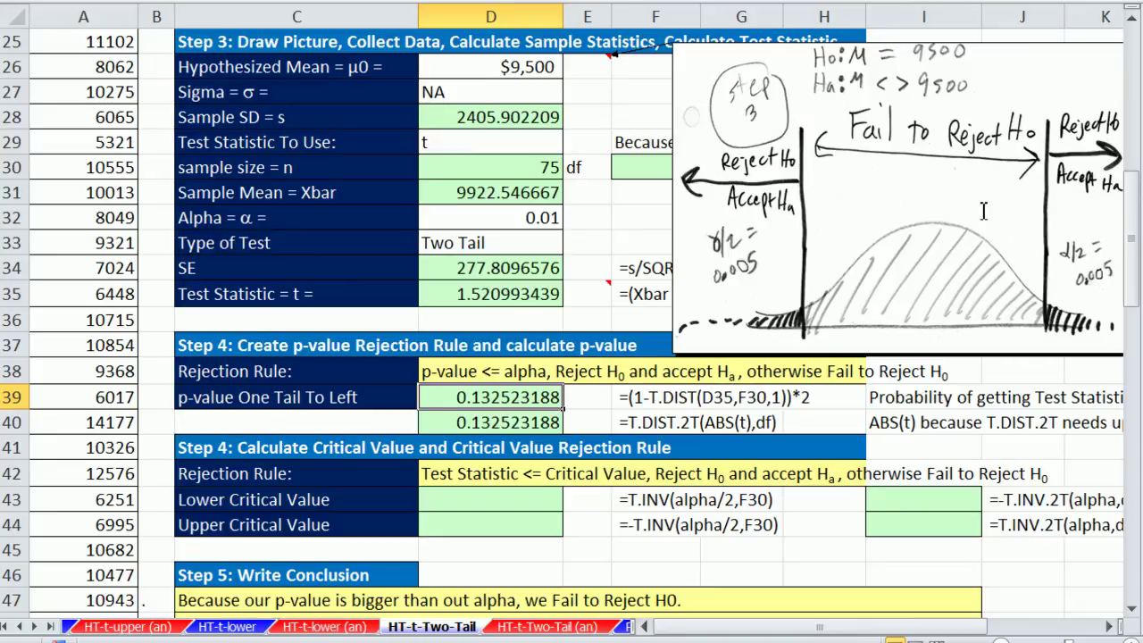
{"action": "left_click", "coordinate": [517, 500]}
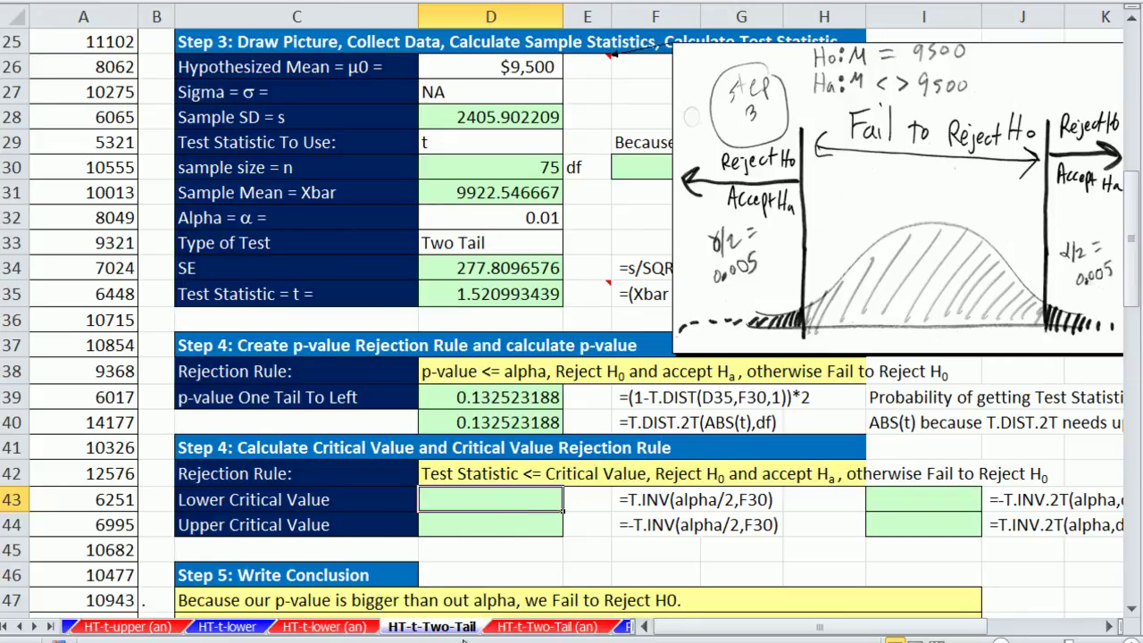
{"action": "type", "text": "=t"}
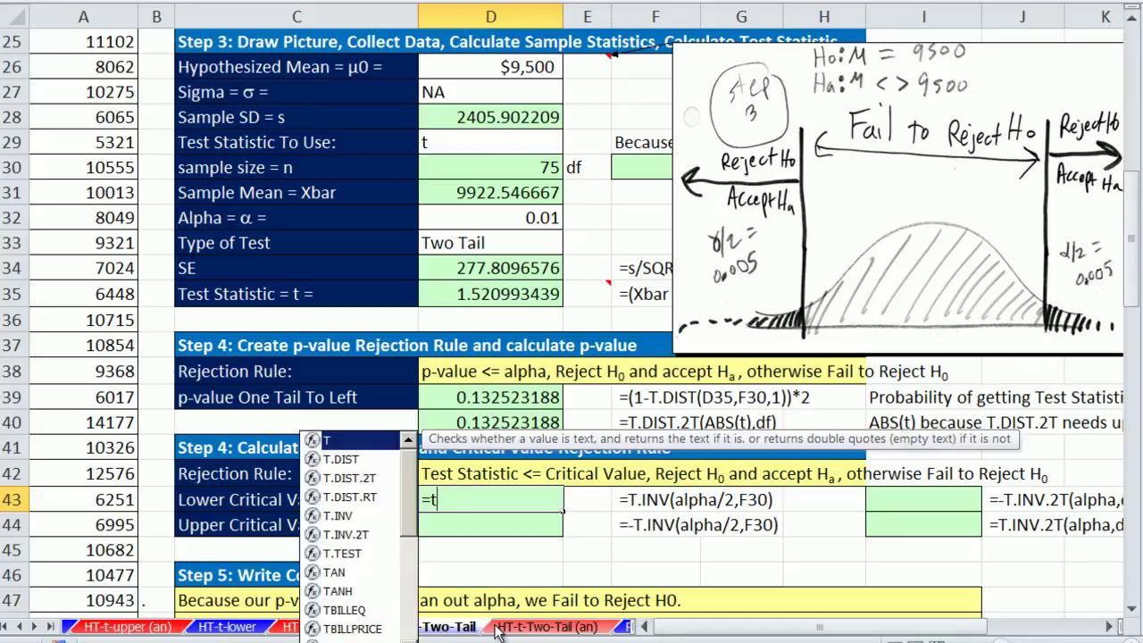
{"action": "type", "text": "."}
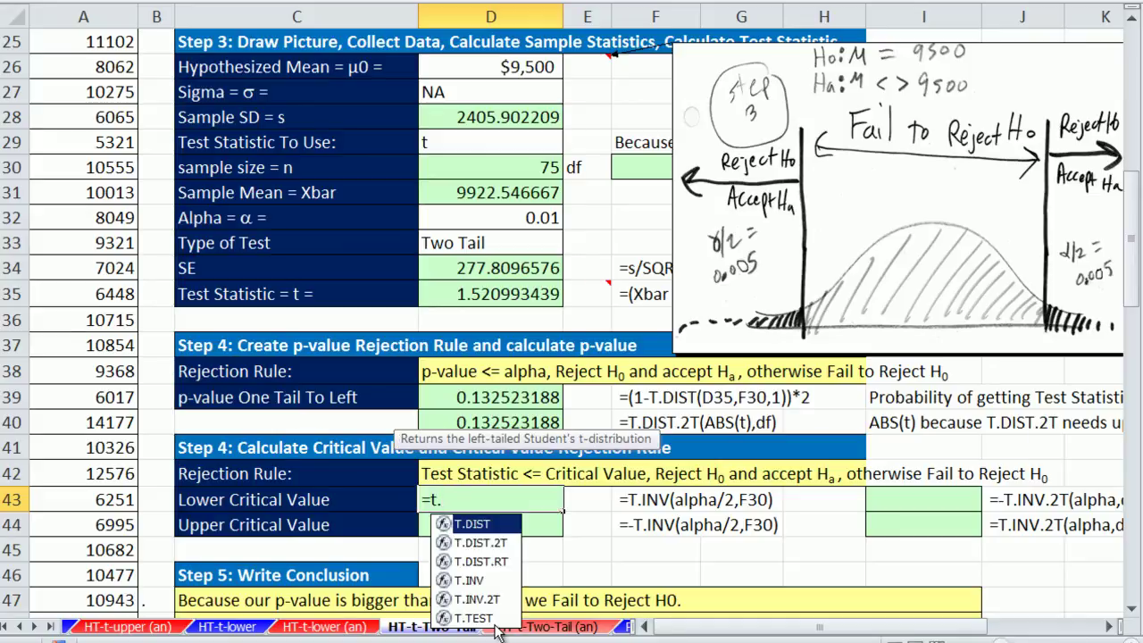
{"action": "key", "text": "Down"}
{"action": "key", "text": "Down"}
{"action": "key", "text": "Down"}
{"action": "key", "text": "Tab"}
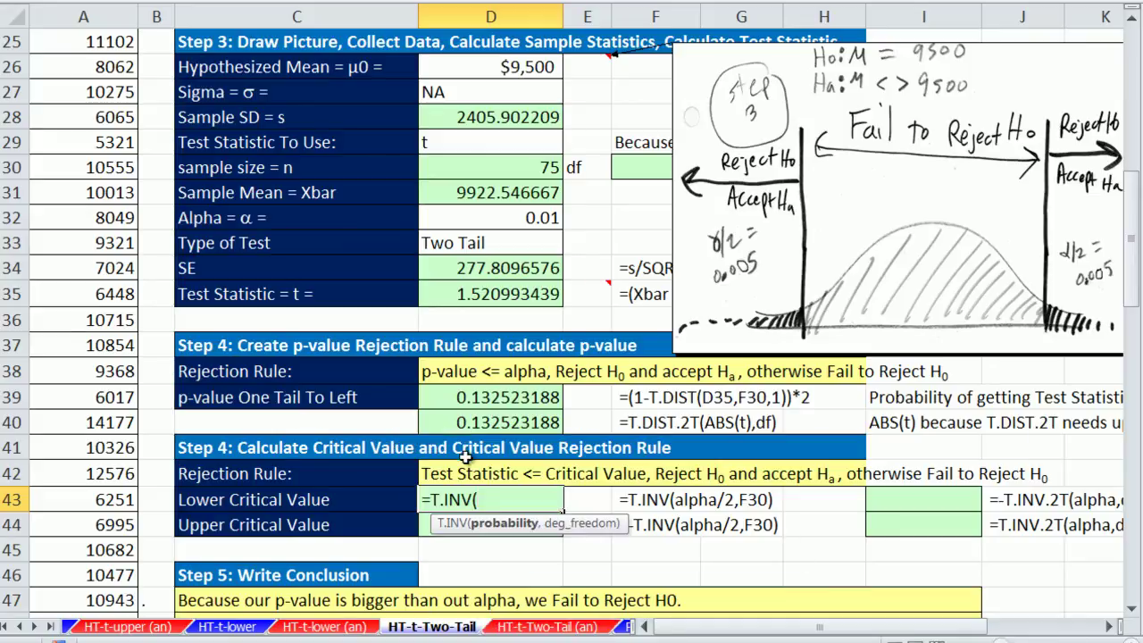
{"action": "left_click", "coordinate": [552, 223]}
{"action": "type", "text": "/2"}
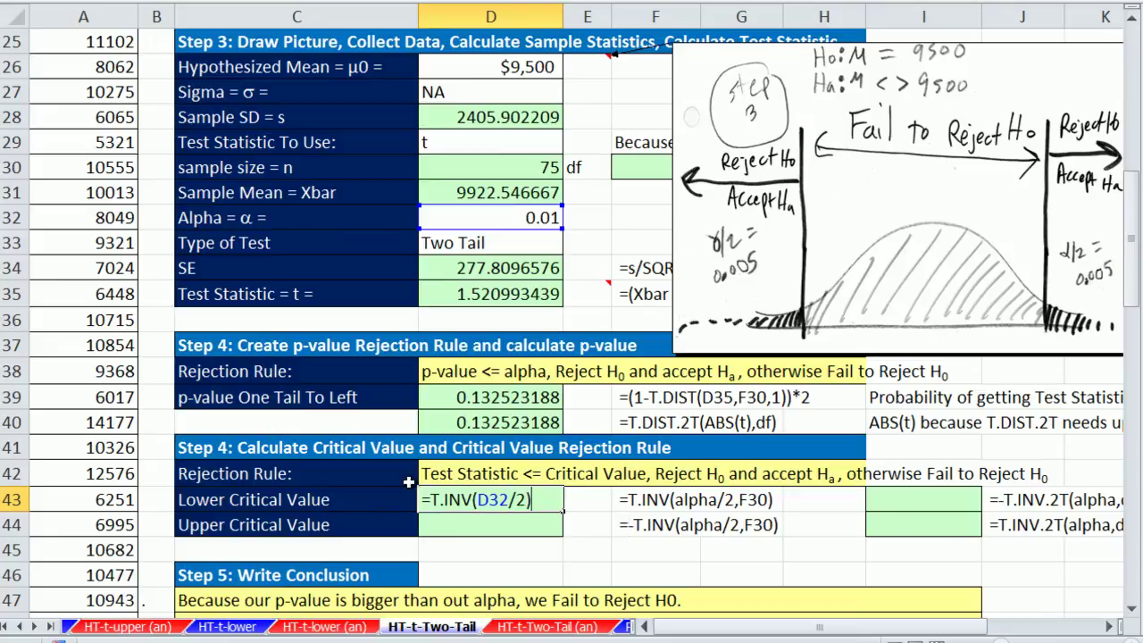
{"action": "key", "text": "BackSpace"}
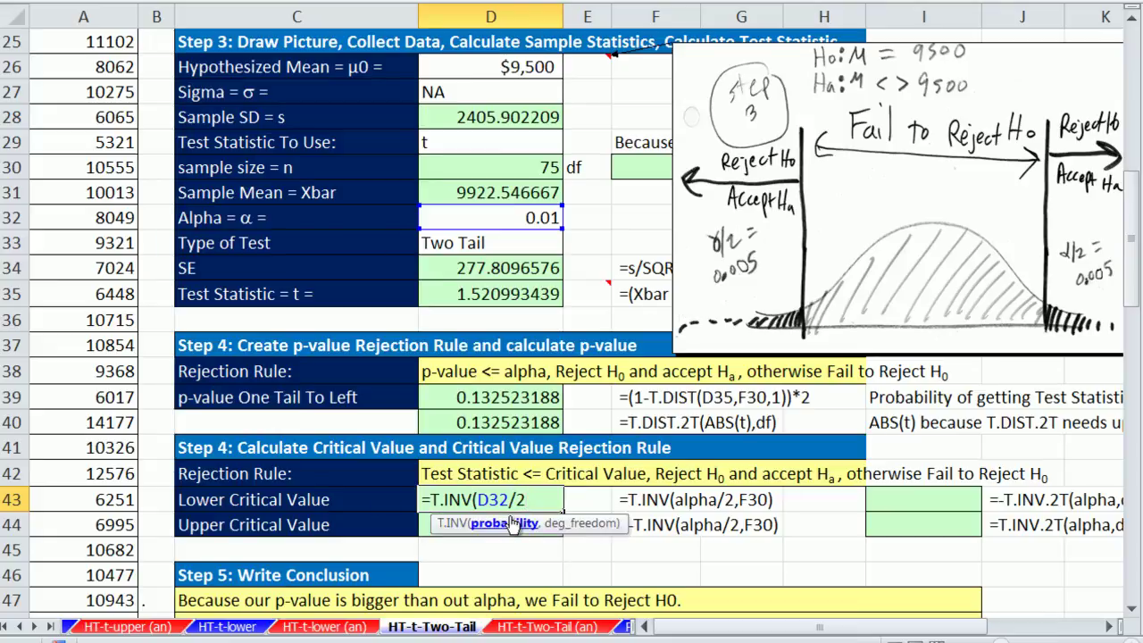
{"action": "type", "text": ","}
{"action": "left_click", "coordinate": [649, 164]}
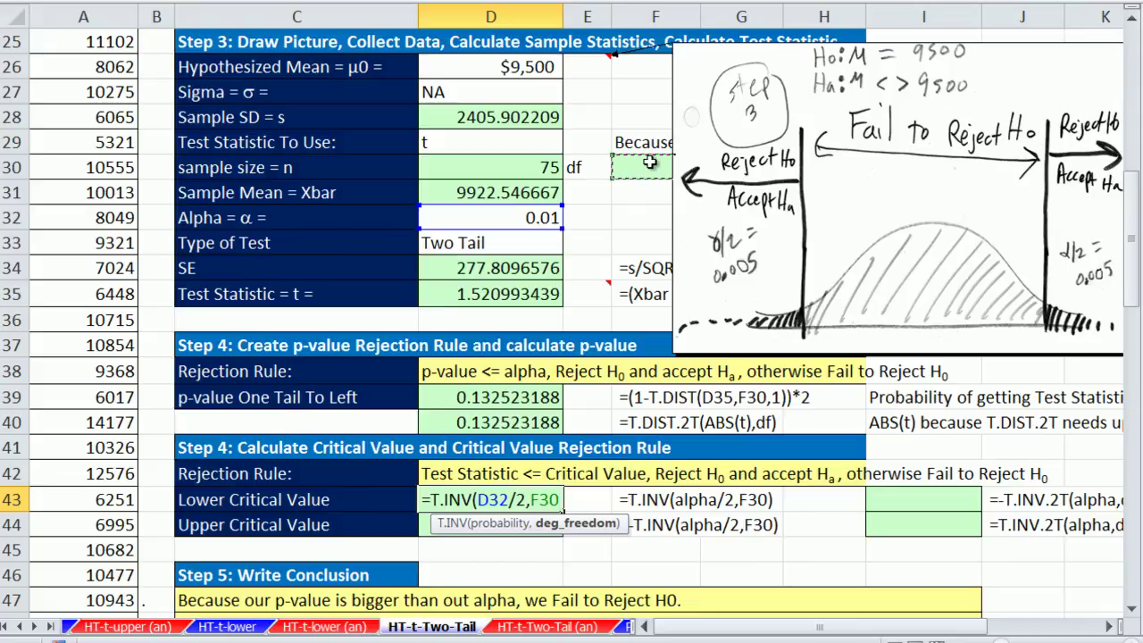
{"action": "type", "text": ")"}
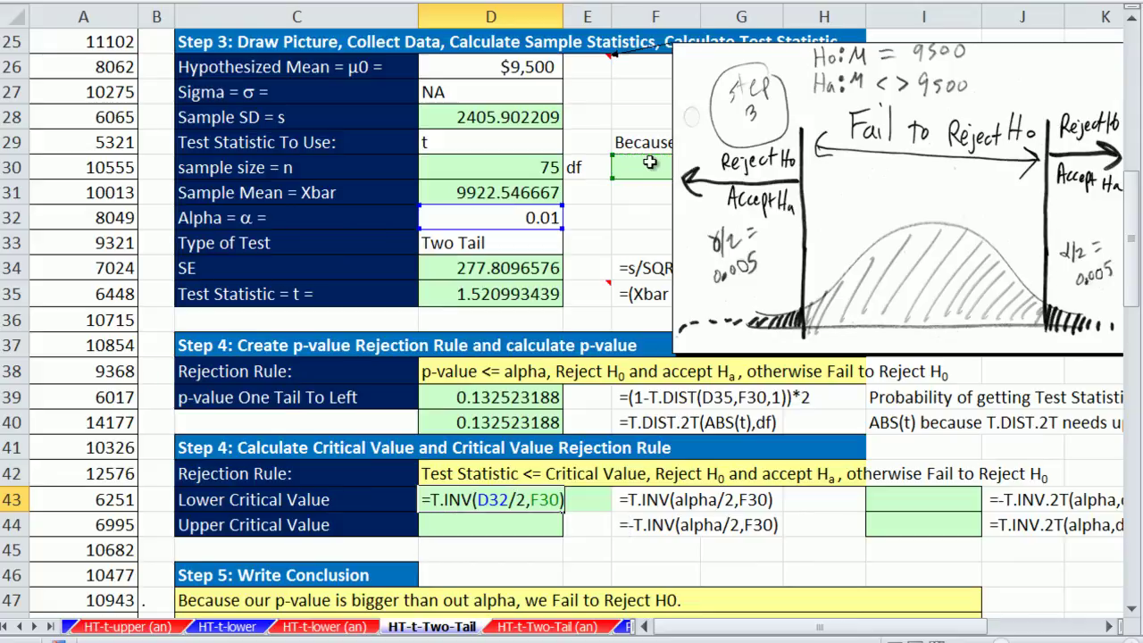
{"action": "key", "text": "ctrl+Return"}
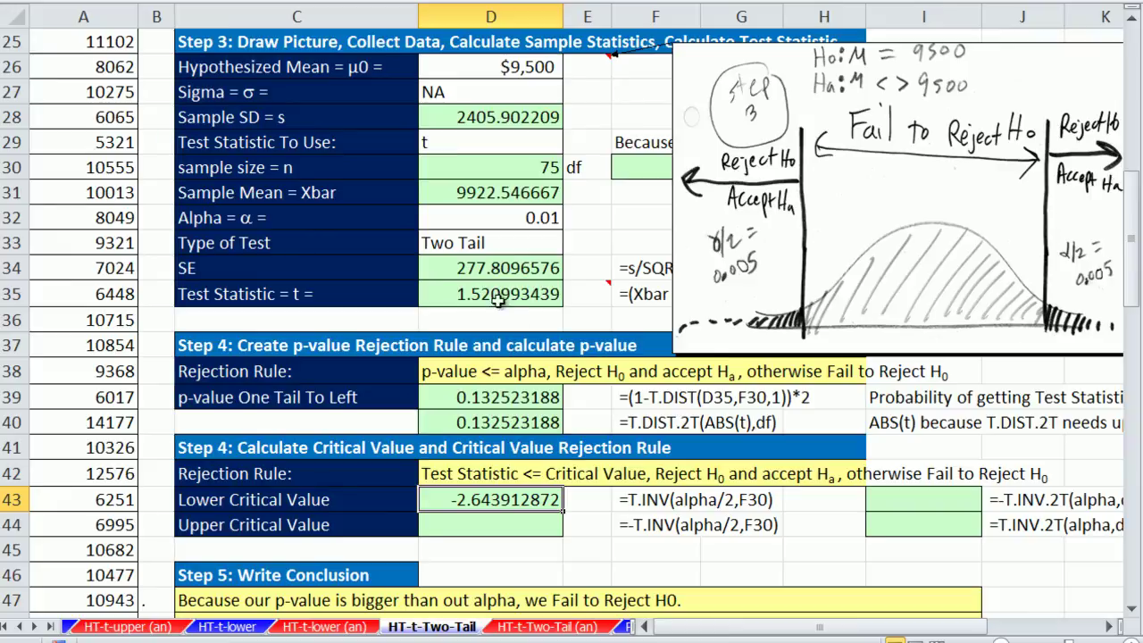
{"action": "left_click", "coordinate": [497, 526]}
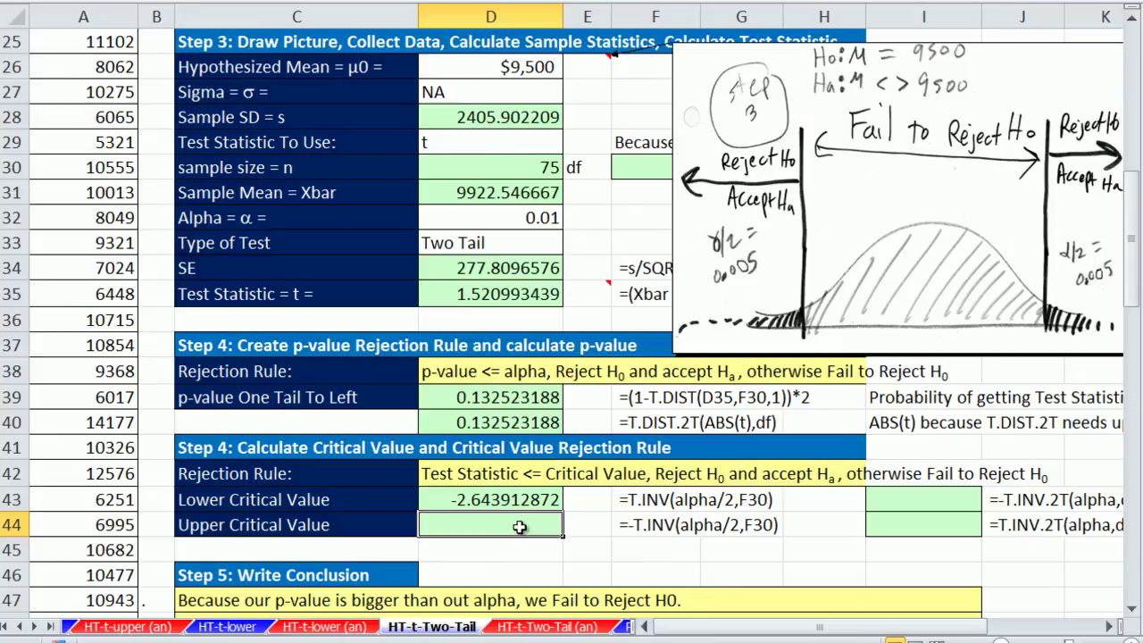
Step: Set D44 to =-D43 (2.643912872), then review the T.INV formula in D43
{"action": "type", "text": "-"}
{"action": "key", "text": "Up"}
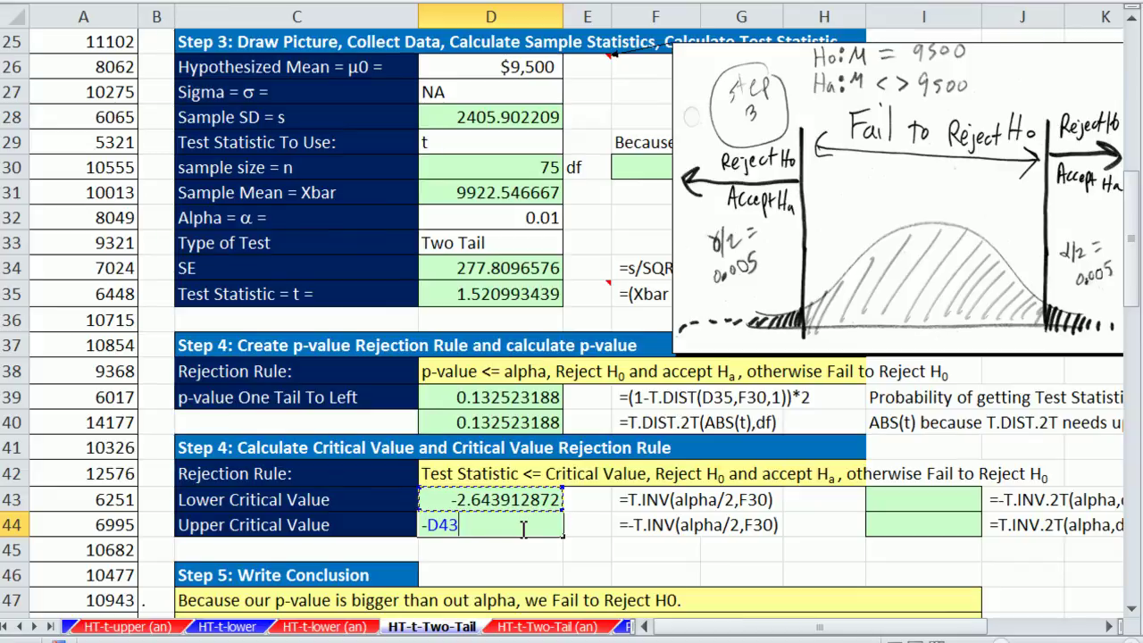
{"action": "key", "text": "ctrl+Return"}
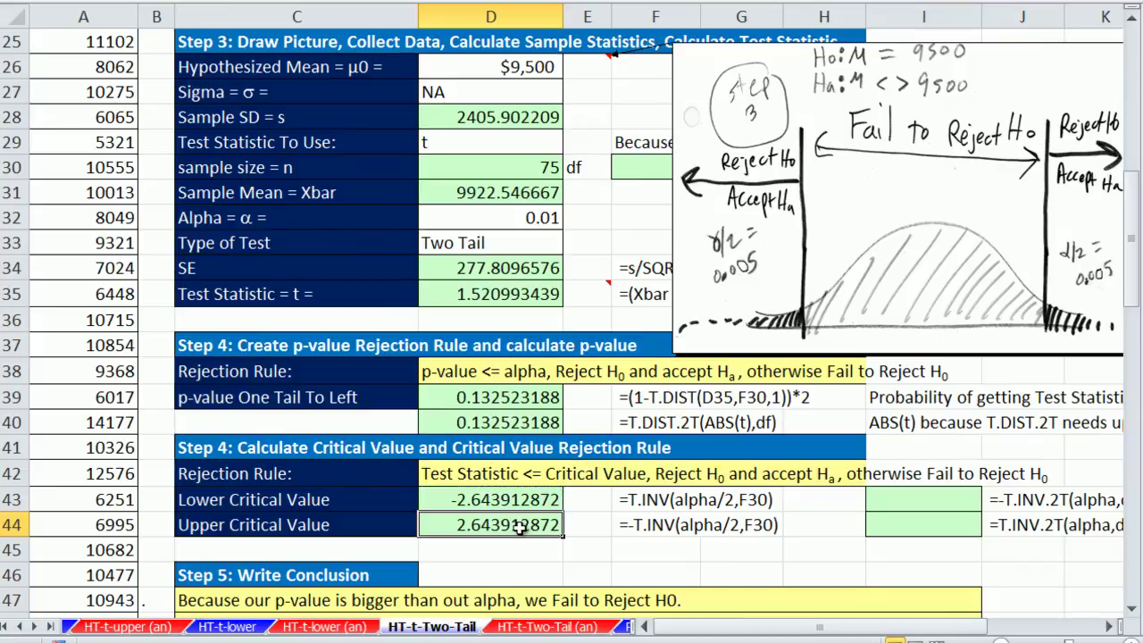
{"action": "key", "text": "F2"}
{"action": "key", "text": "ctrl+Return"}
{"action": "left_click", "coordinate": [466, 502]}
{"action": "key", "text": "F2"}
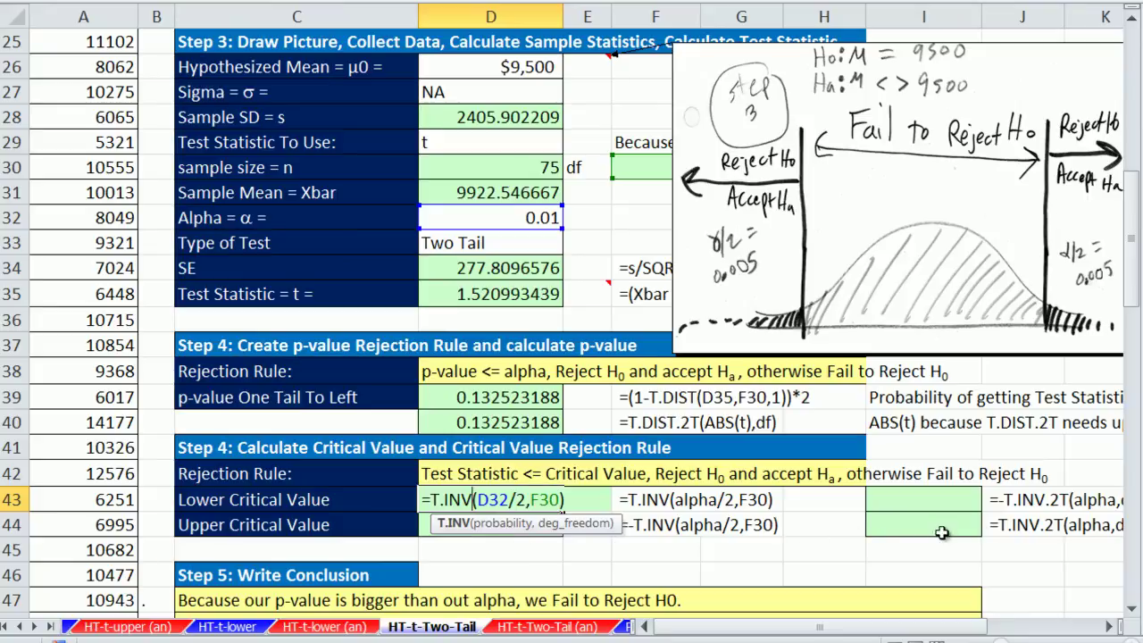
Step: Enter =T.INV.2T(D32,F30) in I44 for an upper critical value of 2.643912872
{"action": "key", "text": "ctrl+Return"}
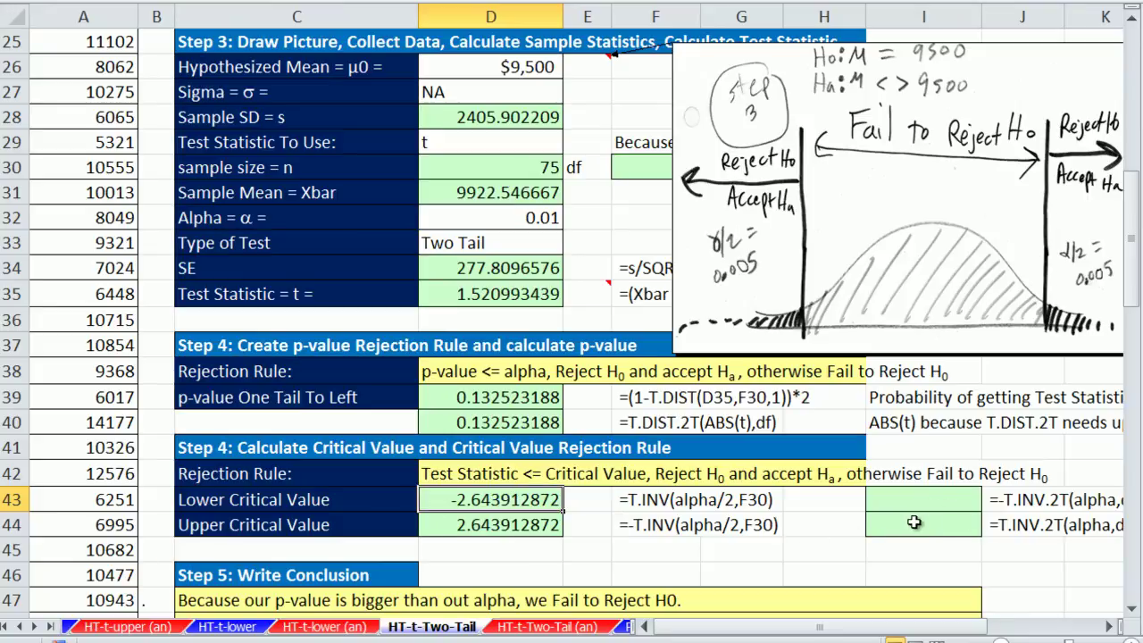
{"action": "left_click", "coordinate": [915, 525]}
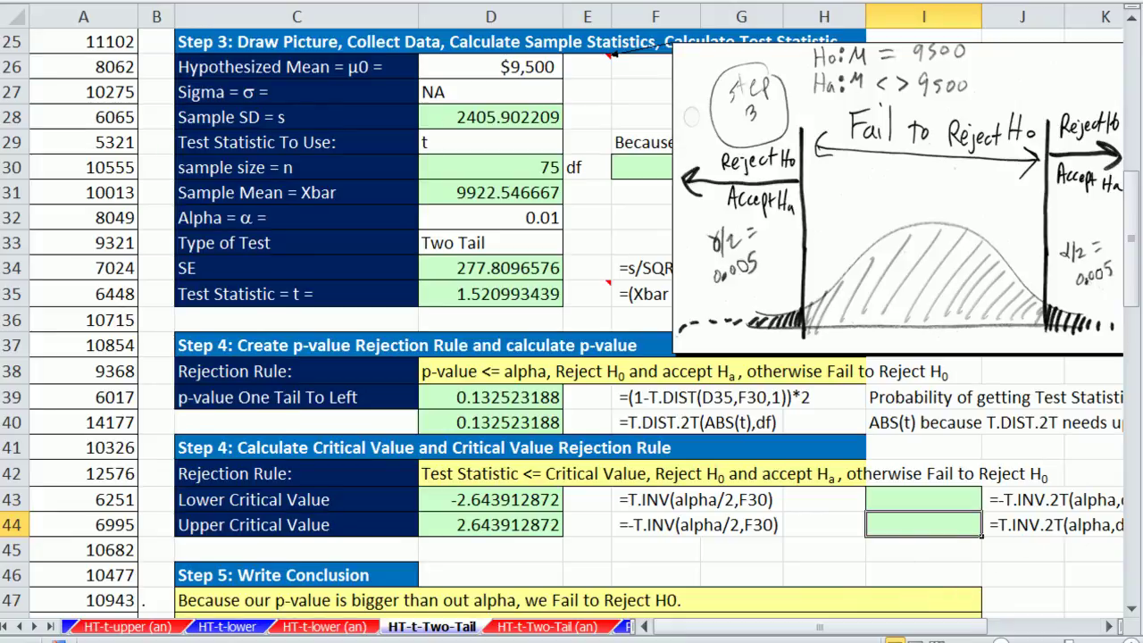
{"action": "type", "text": "="}
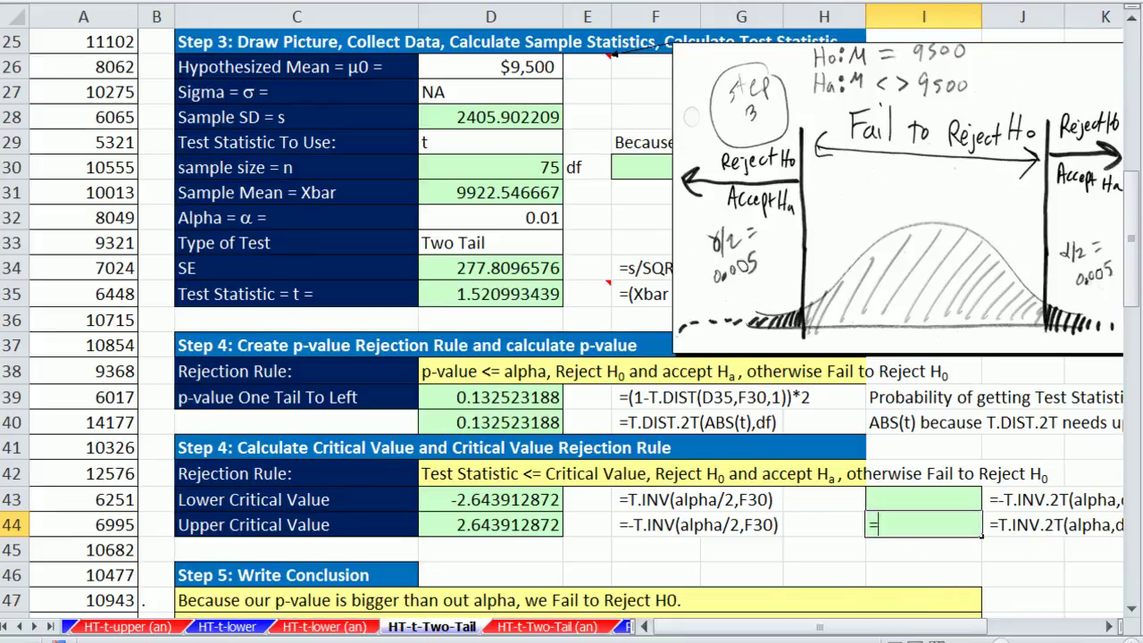
{"action": "type", "text": "t."}
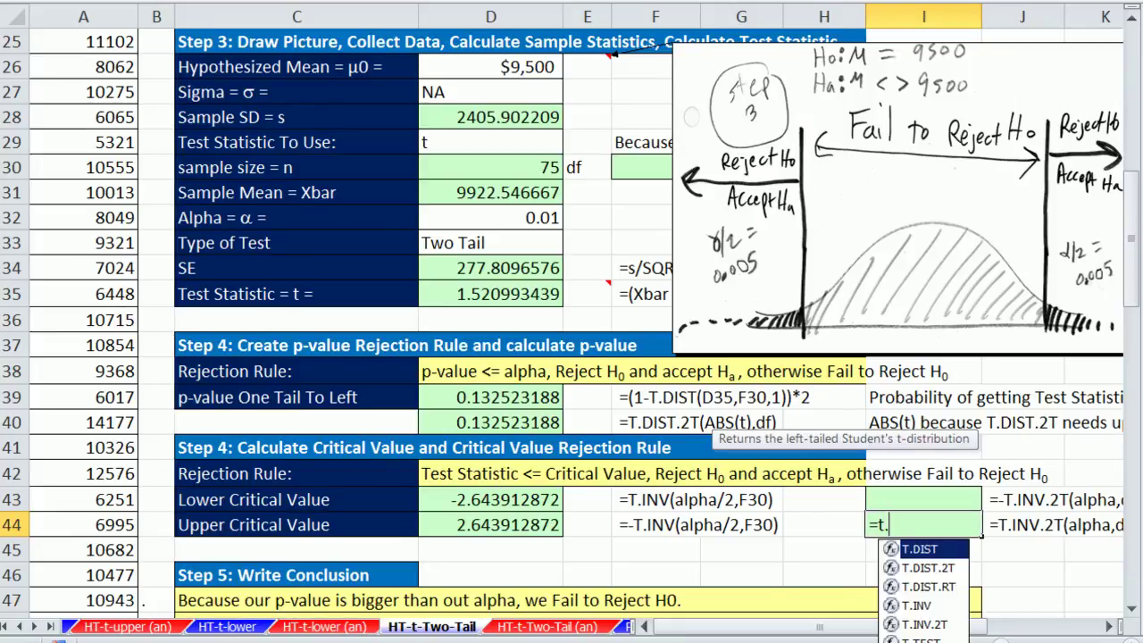
{"action": "double_click", "coordinate": [933, 625]}
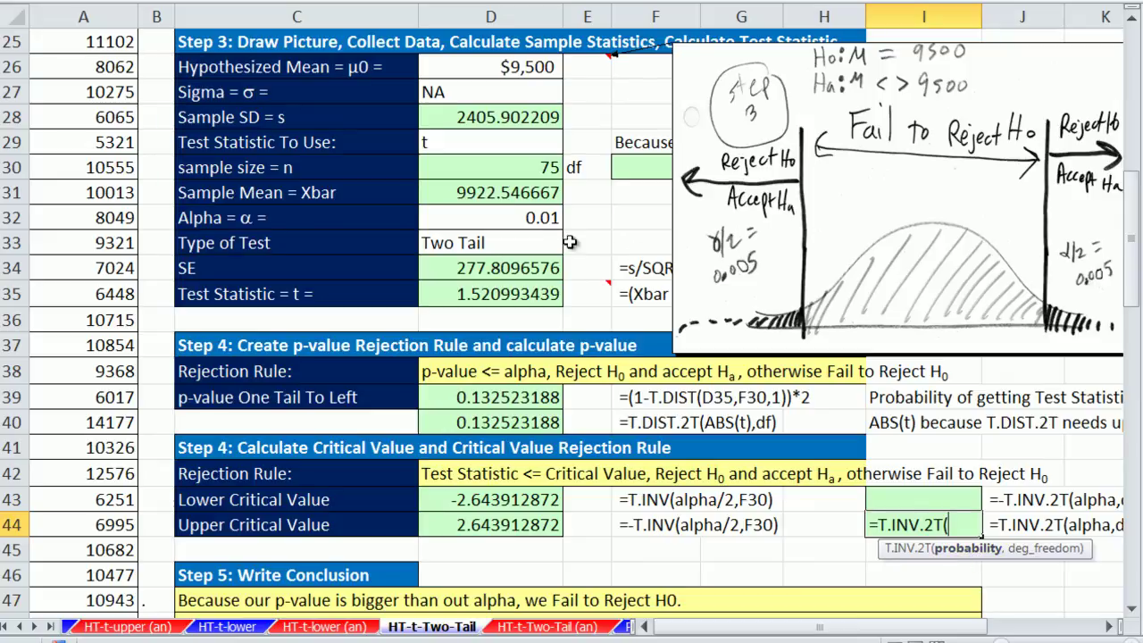
{"action": "left_click", "coordinate": [521, 220]}
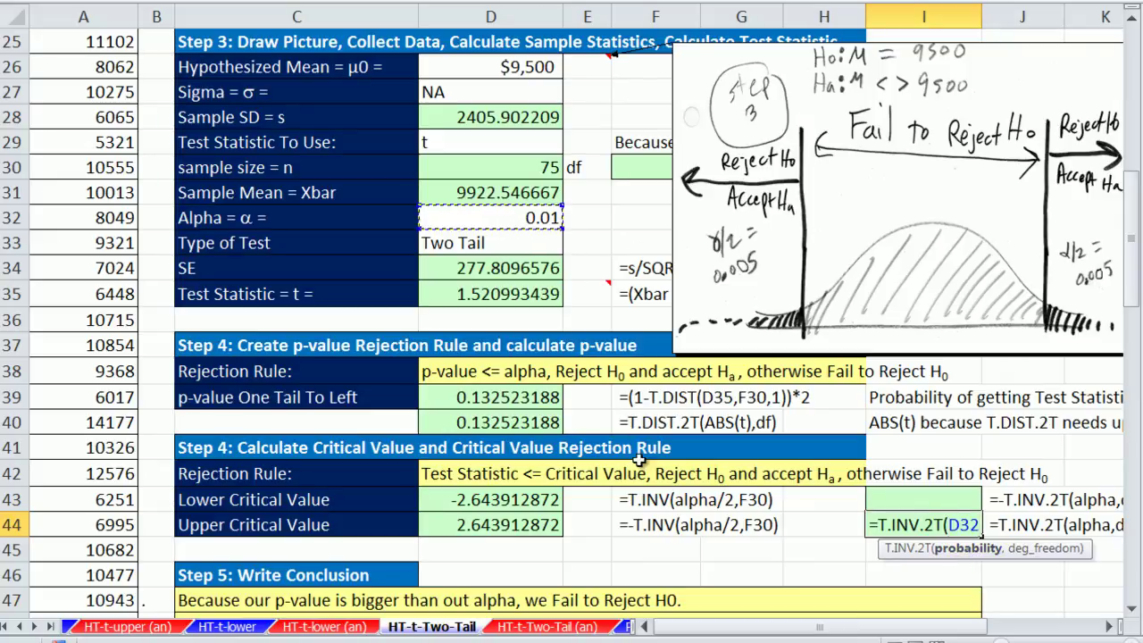
{"action": "type", "text": ","}
{"action": "left_click", "coordinate": [643, 167]}
{"action": "type", "text": ")"}
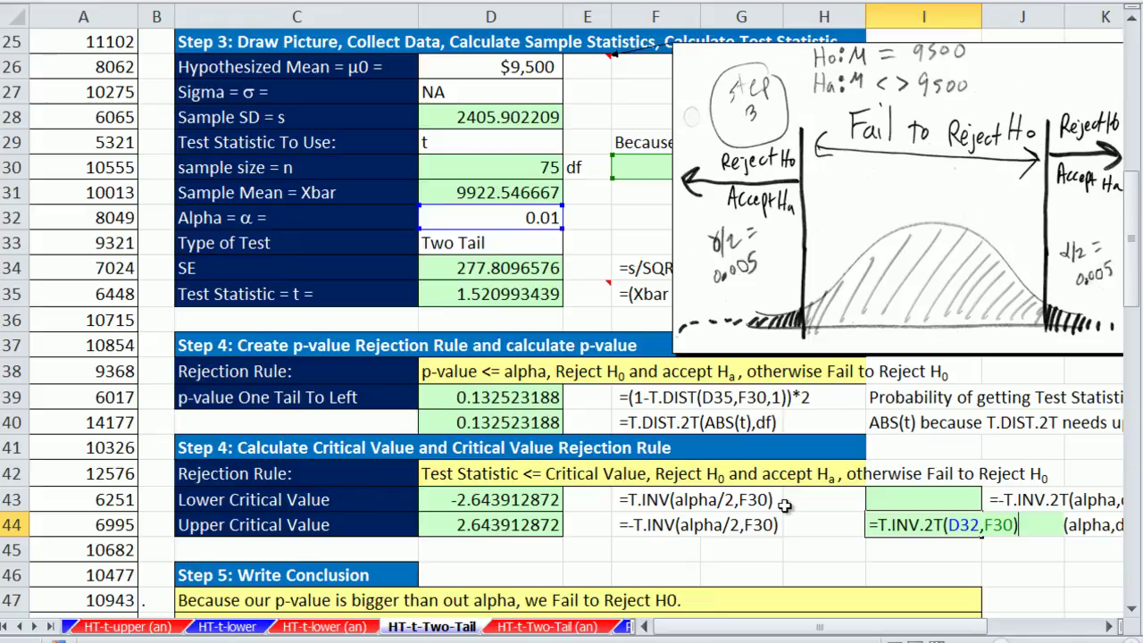
{"action": "key", "text": "ctrl+Return"}
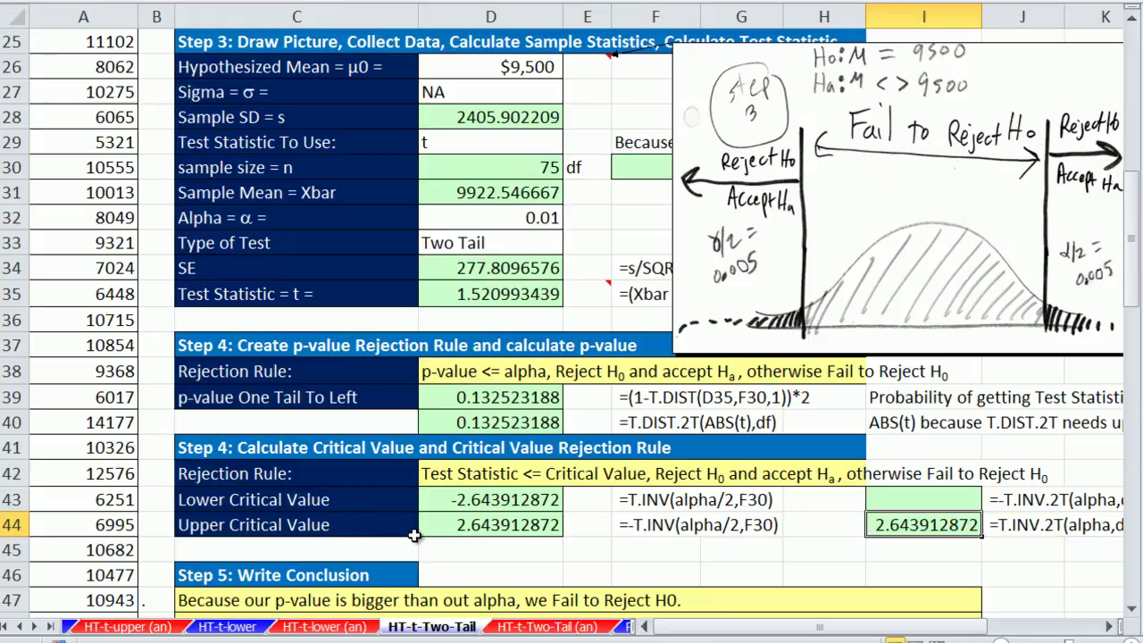
Step: Set I43 to =-I44 so it shows -2.643912872
{"action": "left_click", "coordinate": [880, 499]}
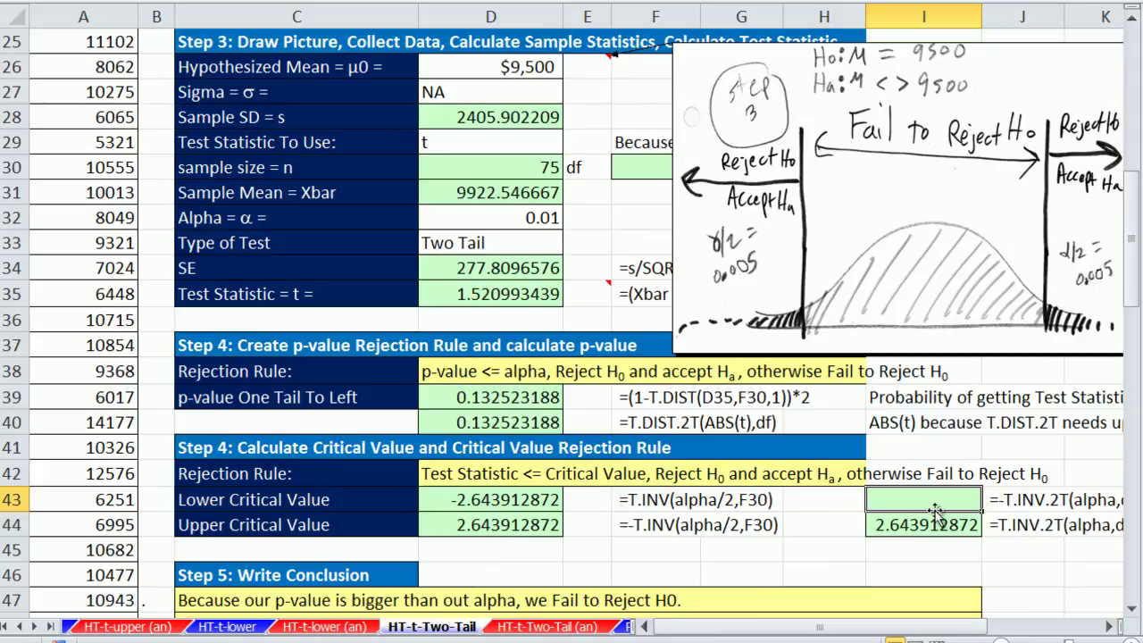
{"action": "type", "text": "-"}
{"action": "left_click", "coordinate": [939, 513]}
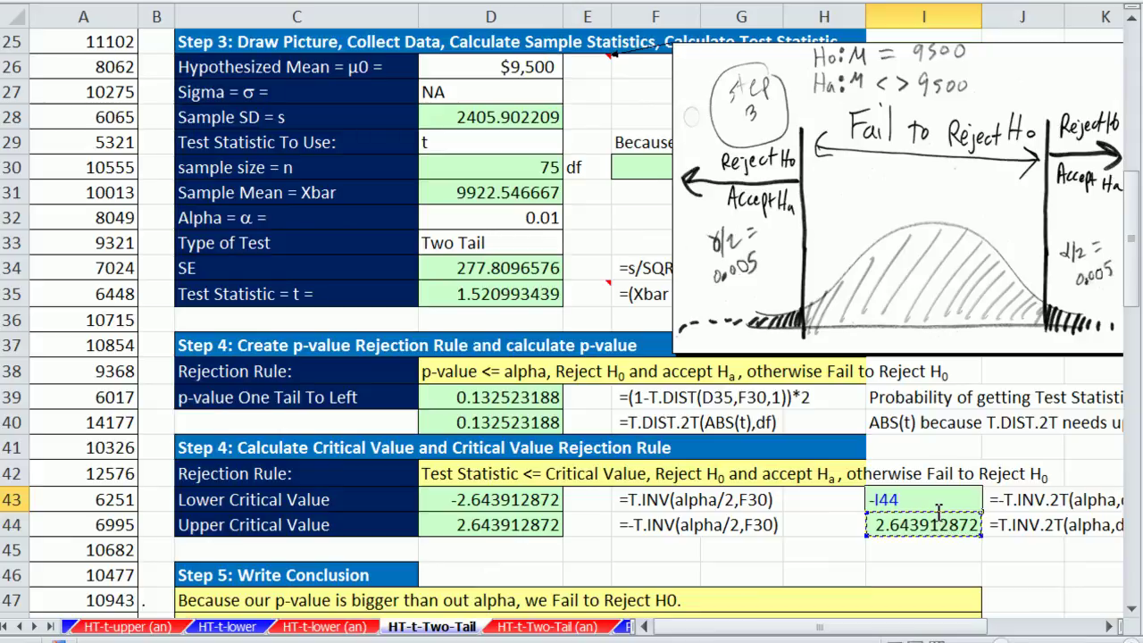
{"action": "key", "text": "ctrl+Return"}
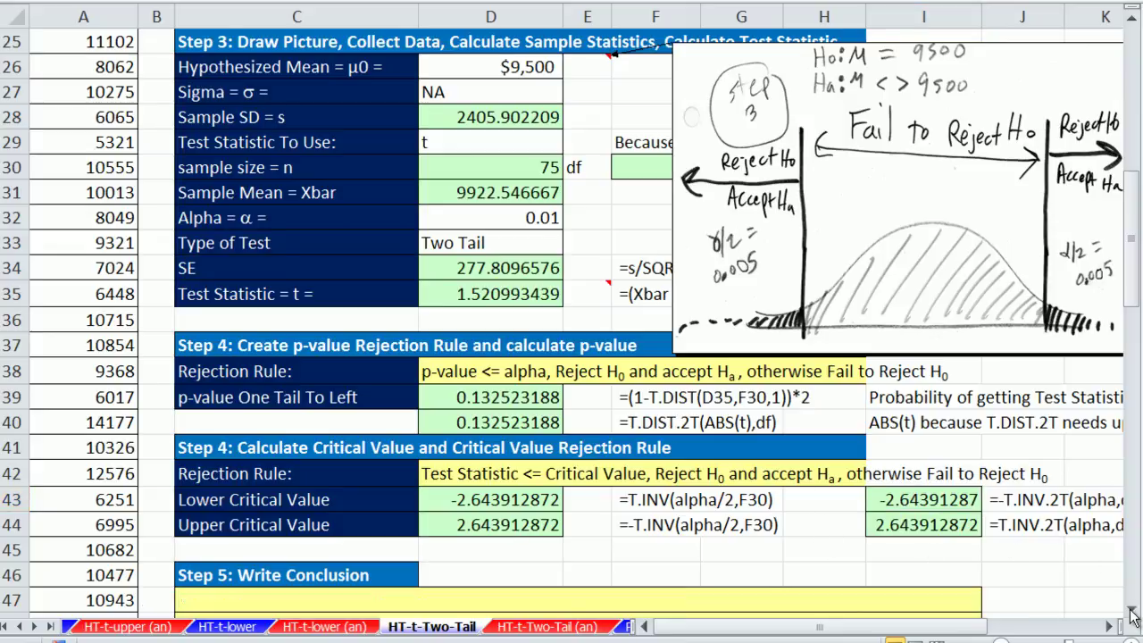
Step: Reveal the test-statistic conclusion line in row 48 with a '.' in B48
{"action": "scroll", "coordinate": [1130, 614], "scroll_direction": "down", "scroll_amount": 3}
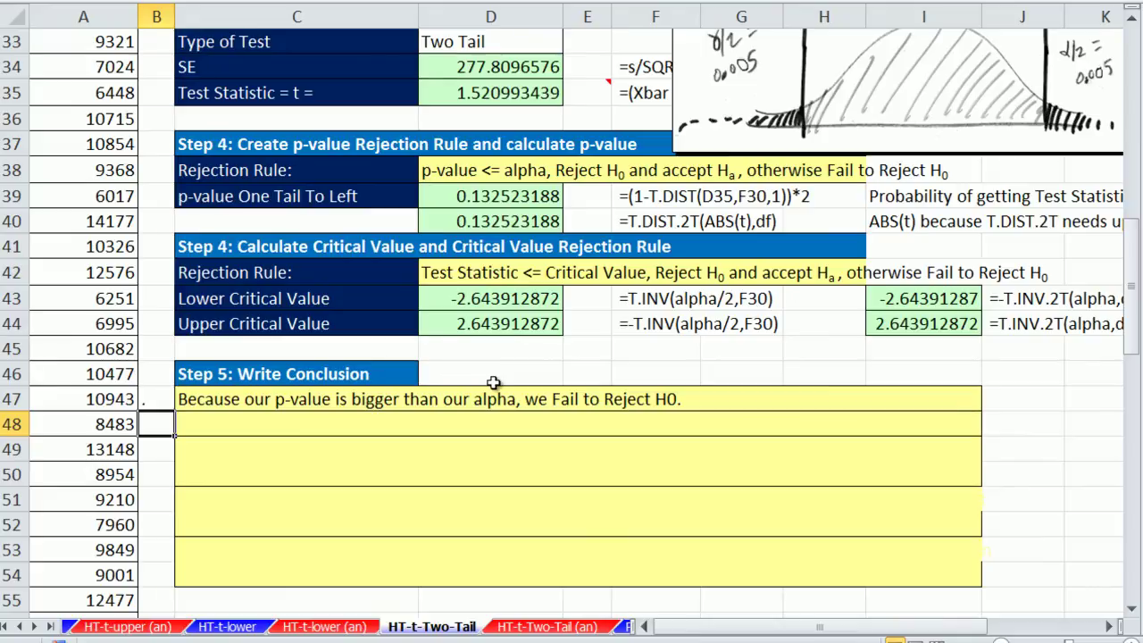
{"action": "left_click", "coordinate": [1132, 21]}
{"action": "left_click", "coordinate": [1131, 22]}
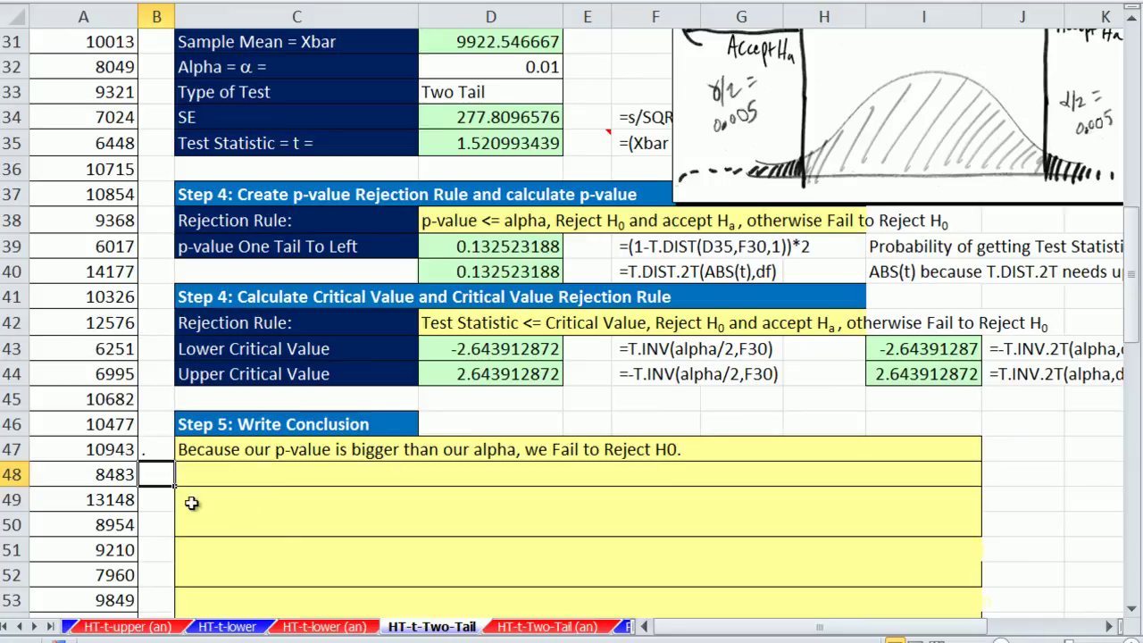
{"action": "type", "text": "."}
{"action": "key", "text": "Return"}
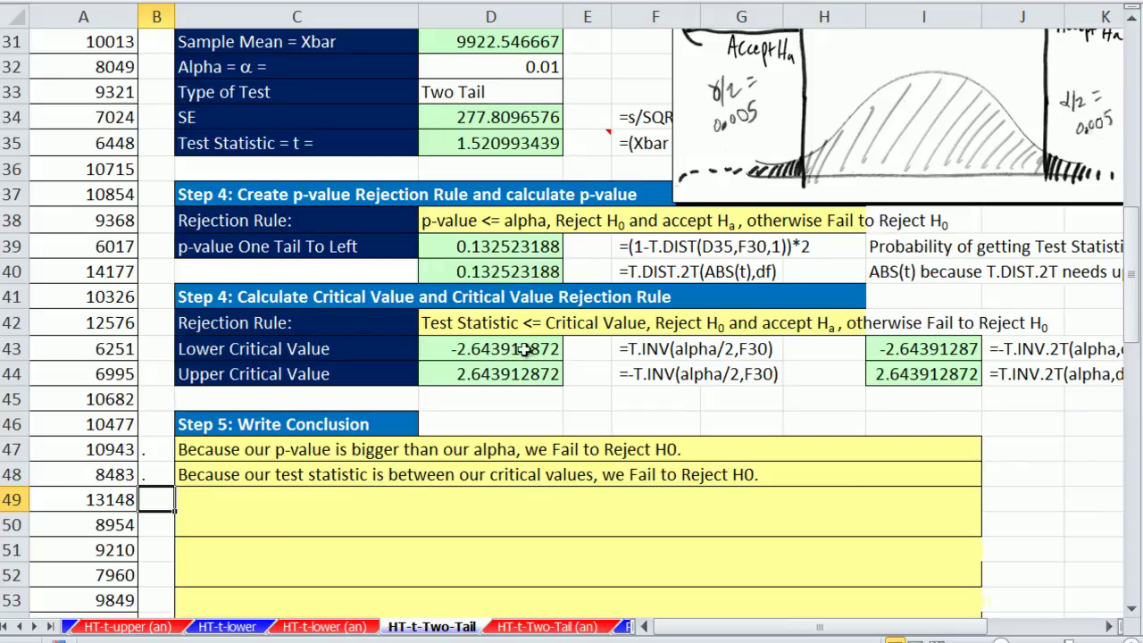
{"action": "left_click", "coordinate": [513, 147]}
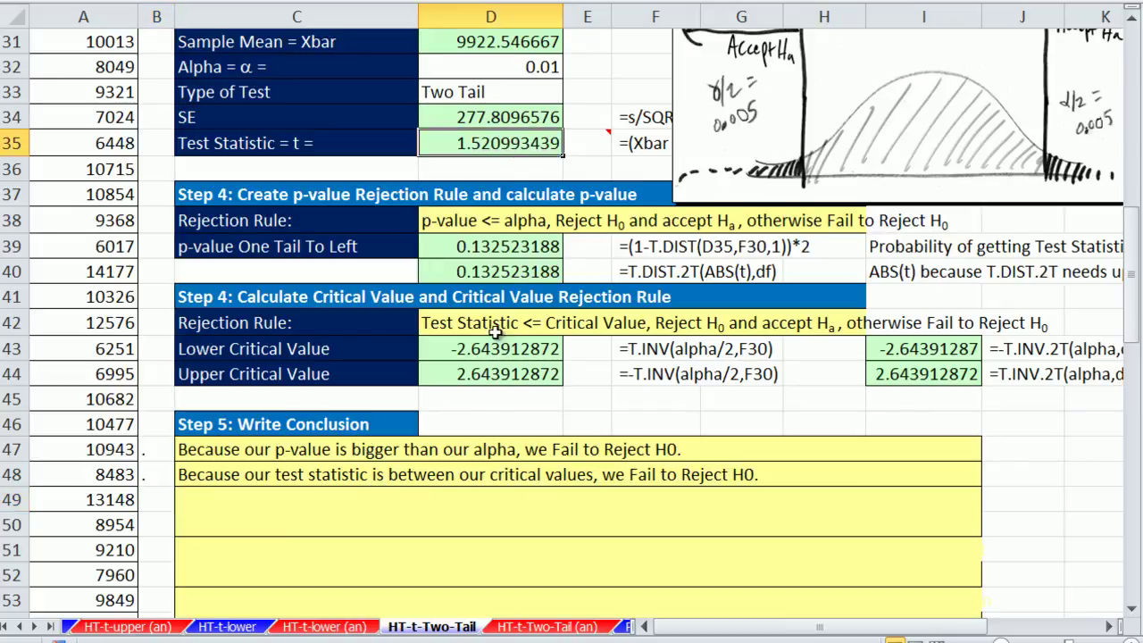
Step: Reveal the Seattle used-car and significance-level conclusion lines in B49 and B51
{"action": "left_click", "coordinate": [157, 500]}
{"action": "type", "text": "."}
{"action": "key", "text": "Return"}
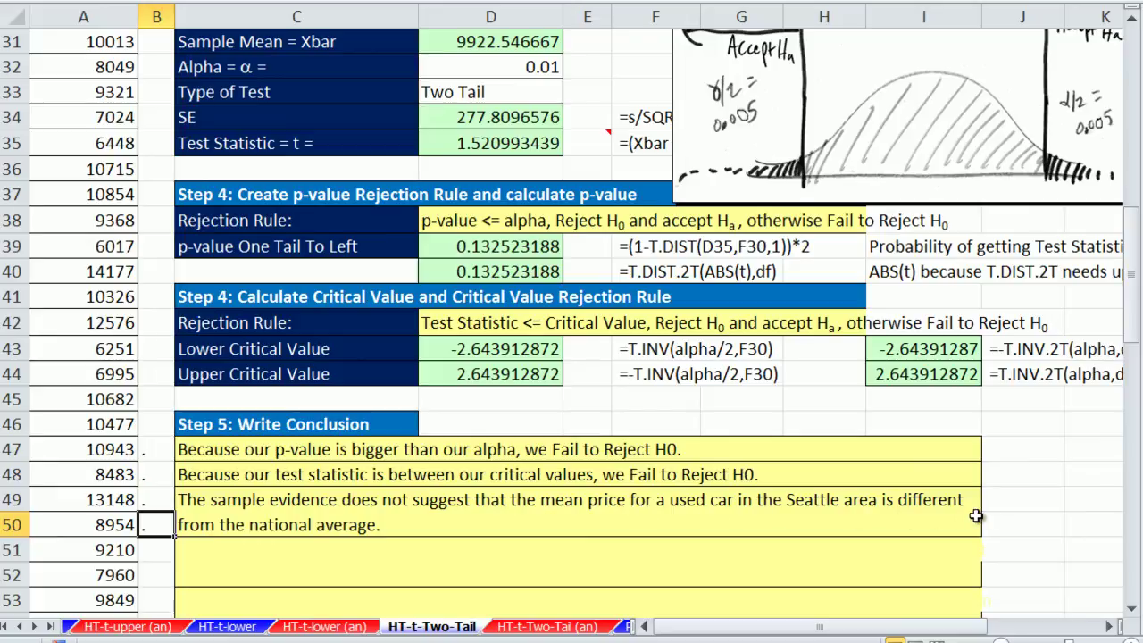
{"action": "left_click", "coordinate": [159, 556]}
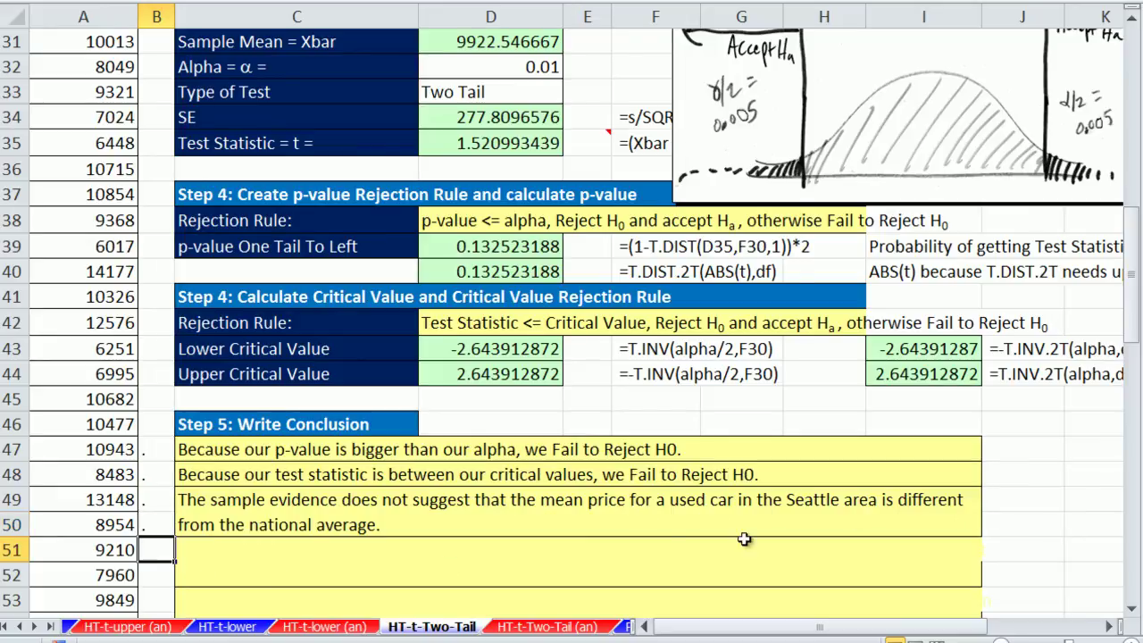
{"action": "left_click", "coordinate": [1132, 610]}
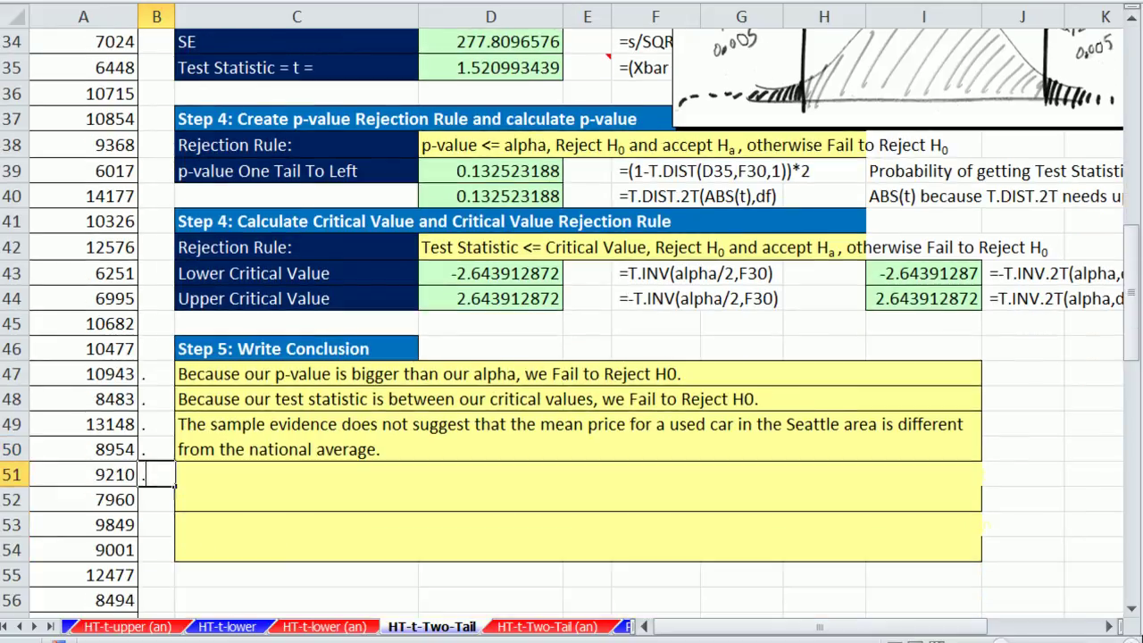
{"action": "type", "text": "."}
{"action": "key", "text": "Return"}
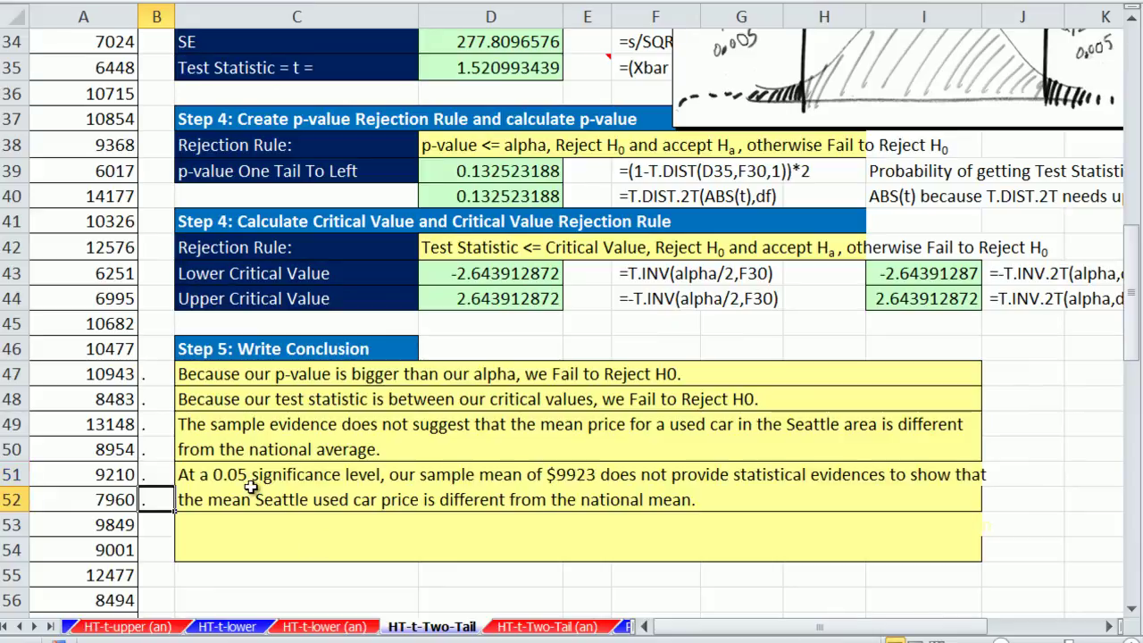
Step: Change the significance level in the C51 sentence from 0.05 to 0.01
{"action": "double_click", "coordinate": [198, 478]}
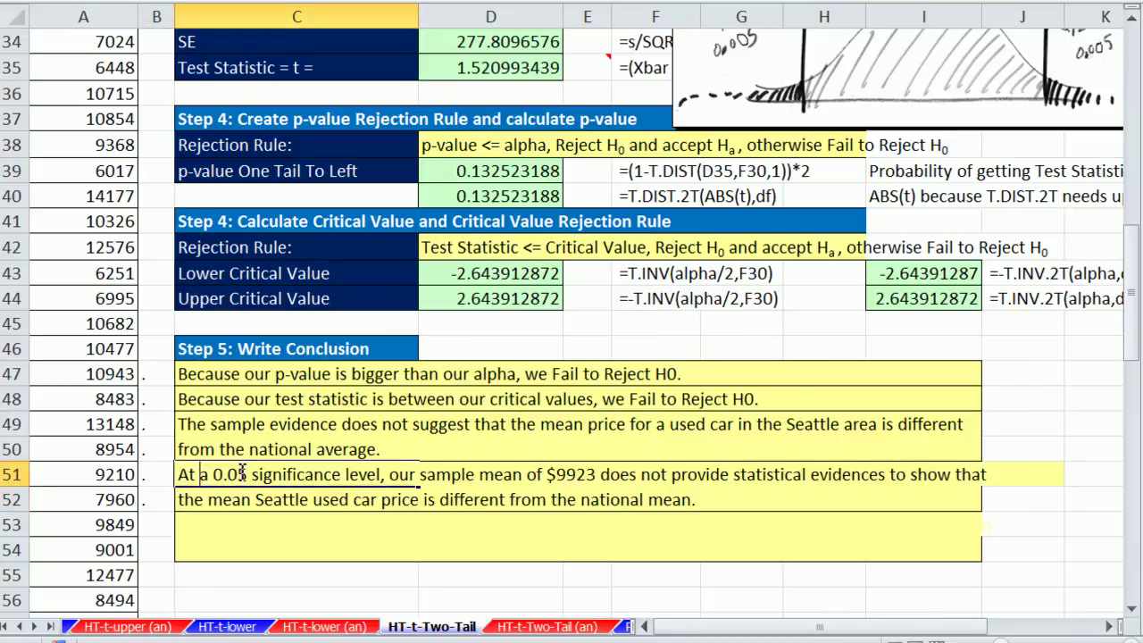
{"action": "left_click_drag", "start_coordinate": [237, 474], "coordinate": [247, 475]}
{"action": "type", "text": "1"}
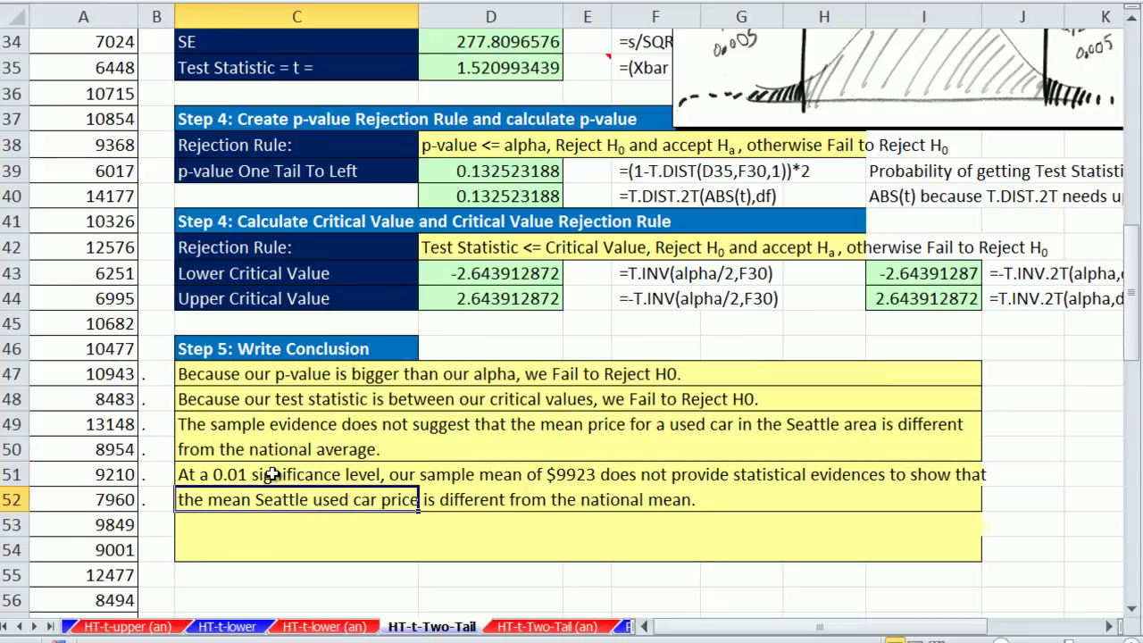
{"action": "left_click", "coordinate": [400, 573]}
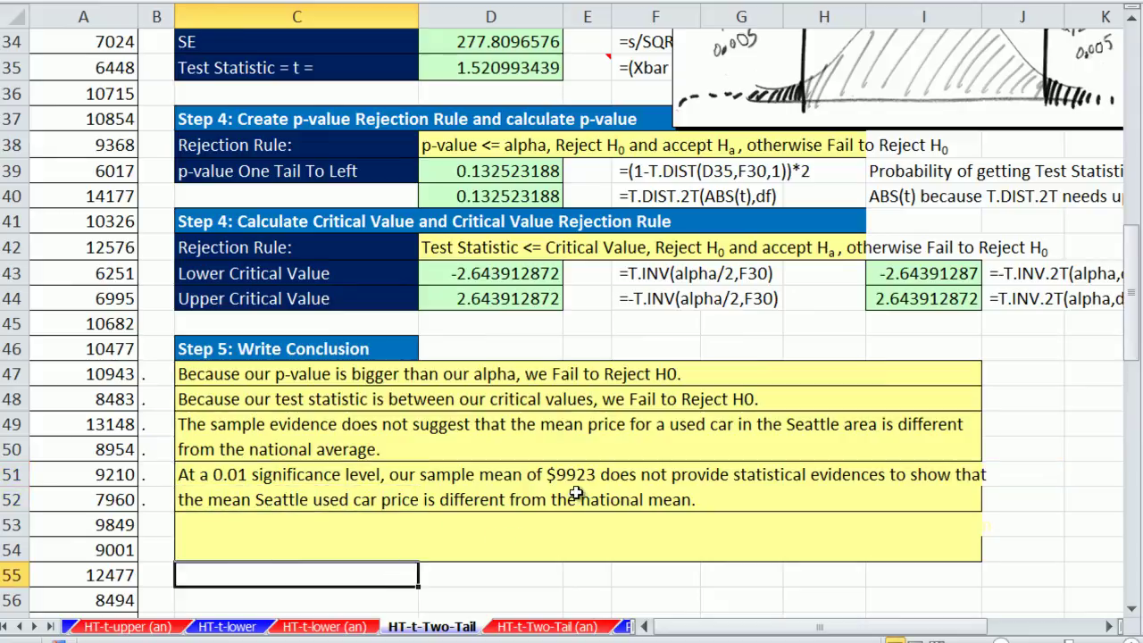
Step: Enter '.' in B53 to show the Type 2 Error risk line
{"action": "scroll", "coordinate": [607, 497], "scroll_direction": "up", "scroll_amount": 3}
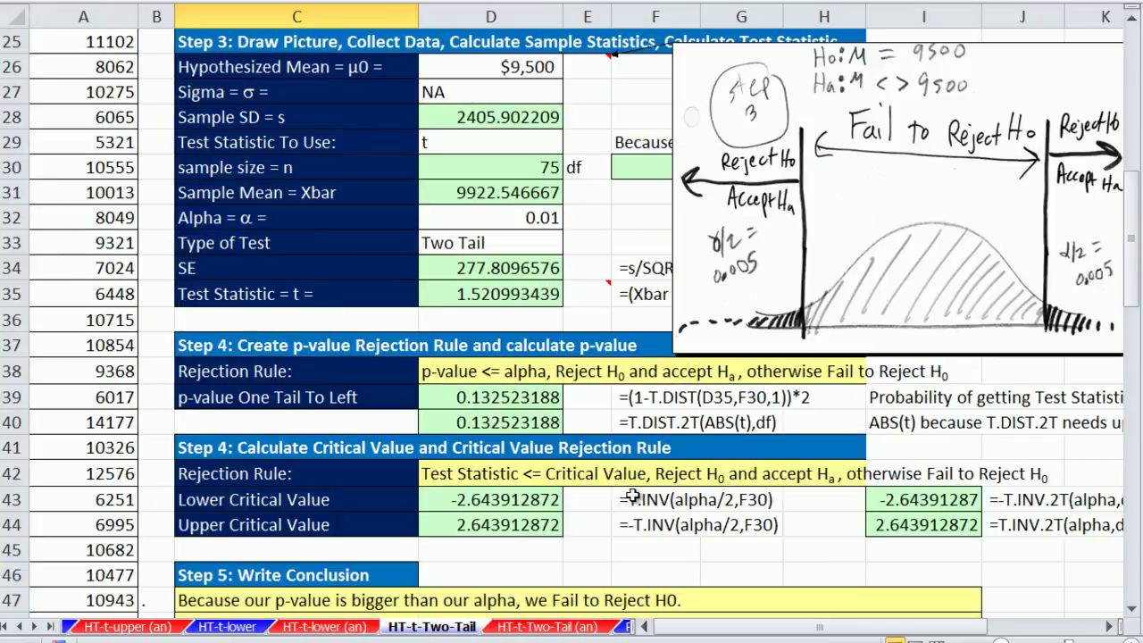
{"action": "scroll", "coordinate": [625, 473], "scroll_direction": "down", "scroll_amount": 3}
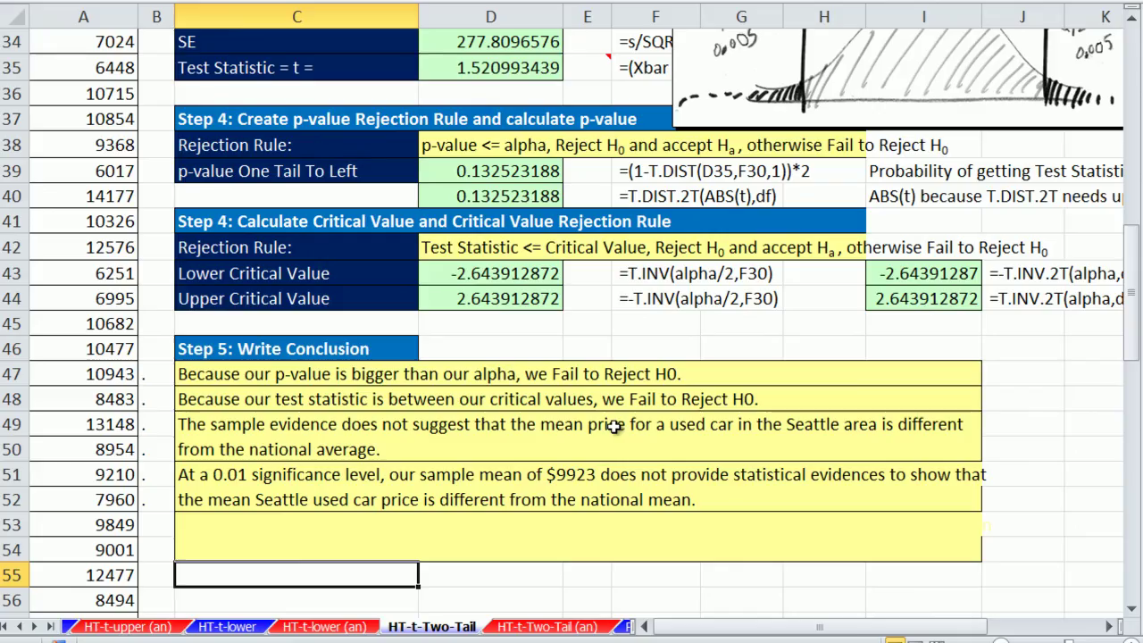
{"action": "scroll", "coordinate": [615, 442], "scroll_direction": "down", "scroll_amount": 1}
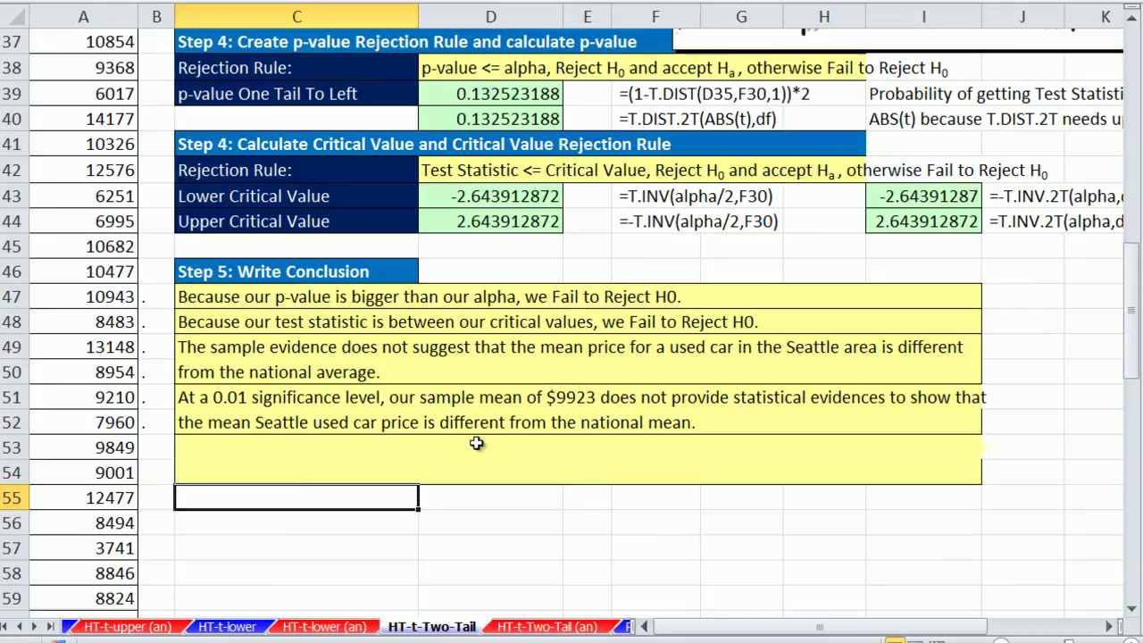
{"action": "left_click", "coordinate": [172, 449]}
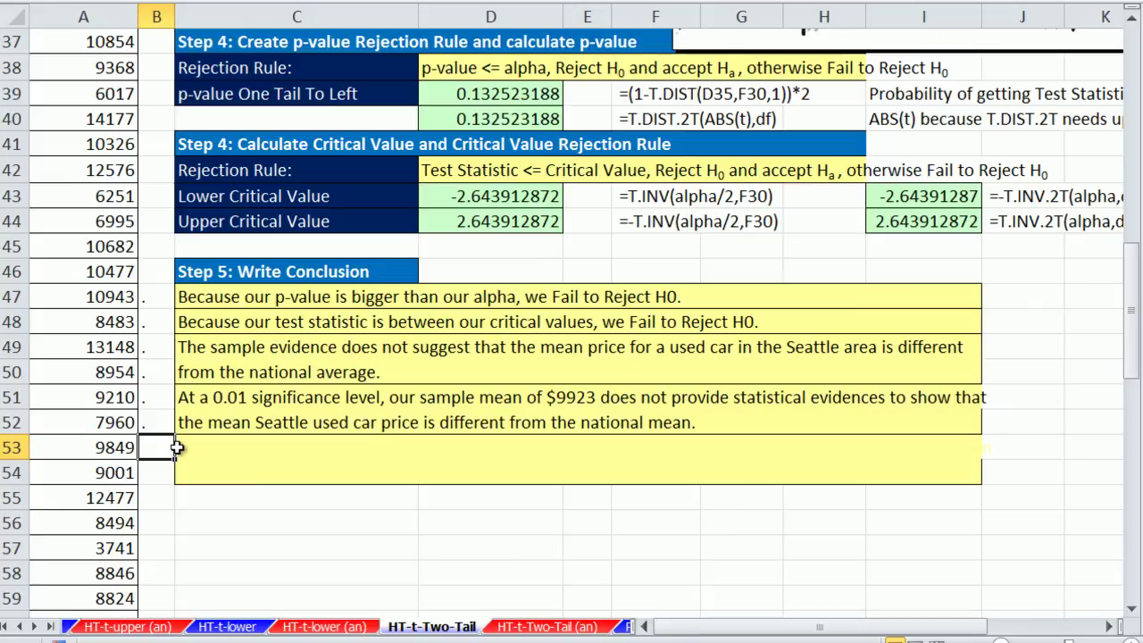
{"action": "type", "text": "."}
{"action": "key", "text": "Return"}
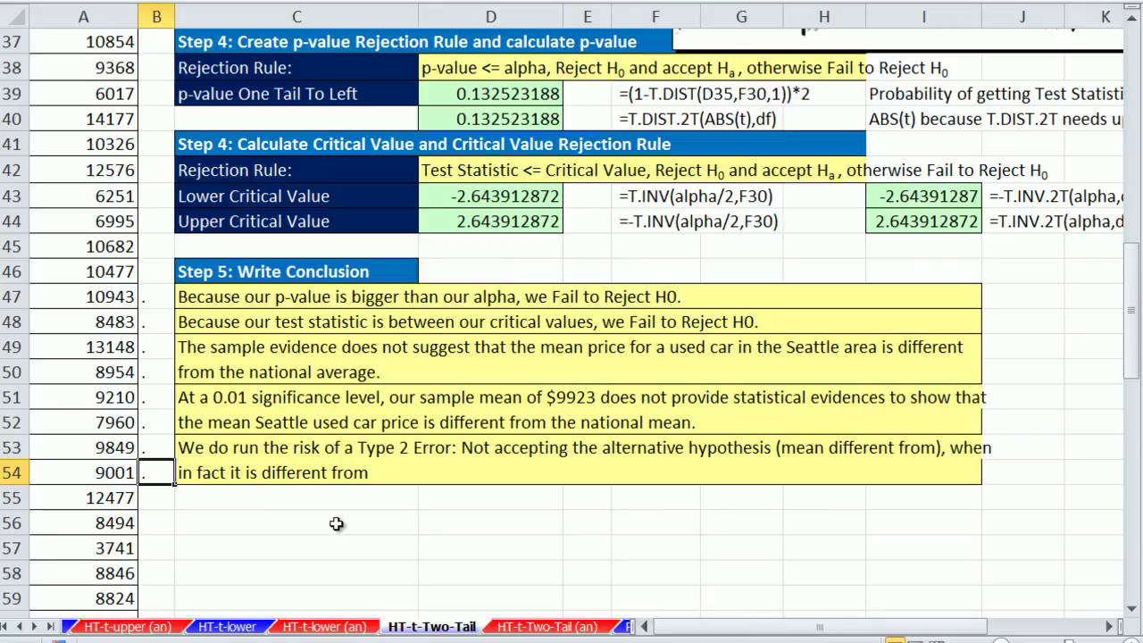
{"action": "left_click", "coordinate": [334, 523]}
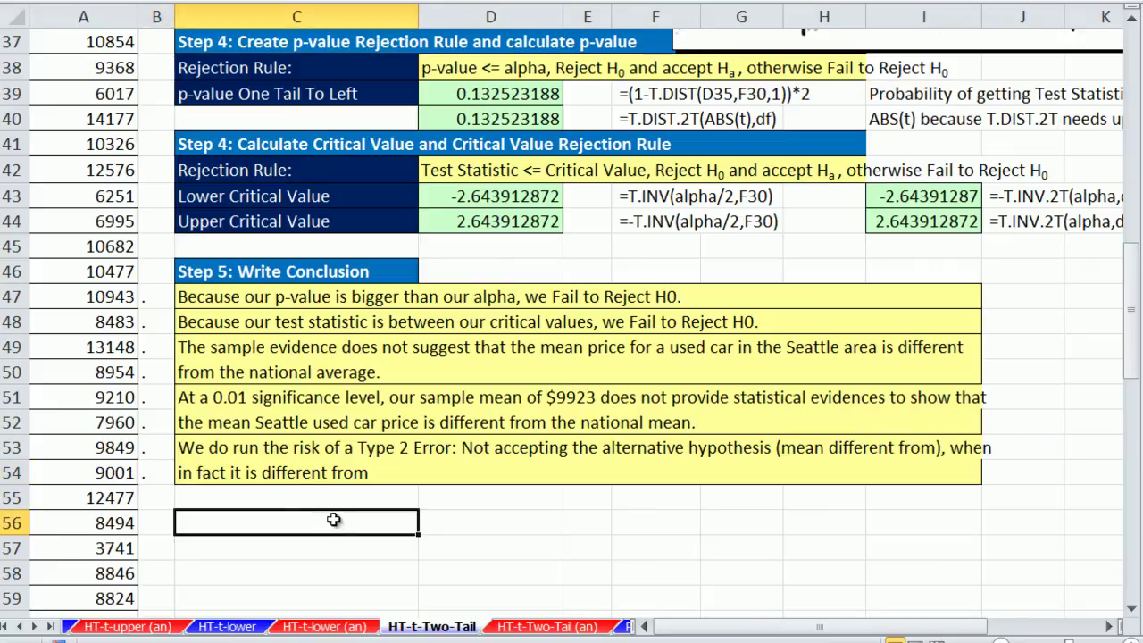